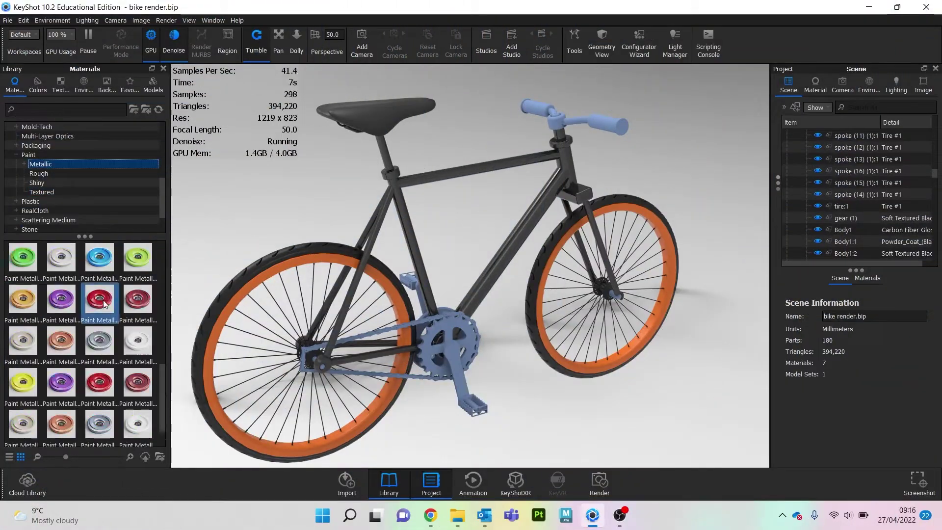
Apply a brushed aluminium material to the bicycle's spokes and the Tire plastic material to the tyre
drag(60, 340, 434, 395)
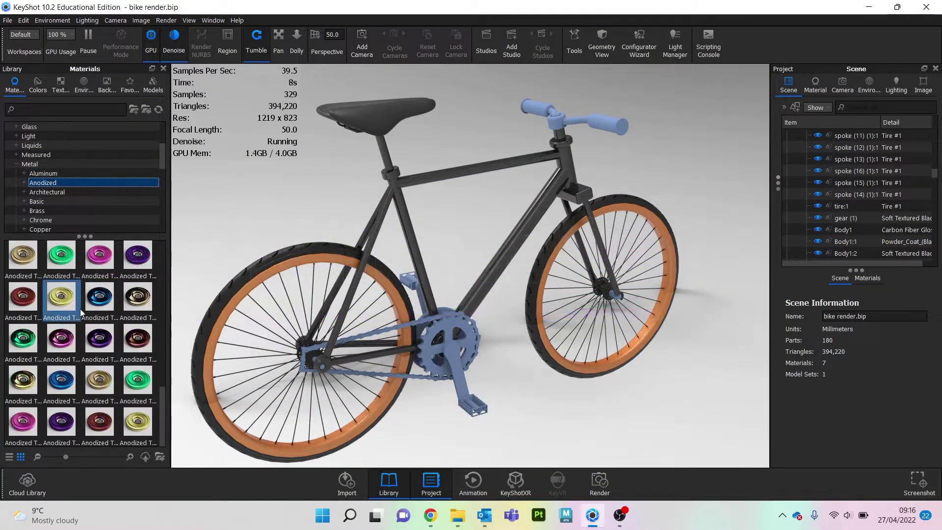
click(43, 173)
mouse_move(23, 257)
mouse_down()
mouse_move(317, 433)
mouse_move(311, 447)
mouse_up()
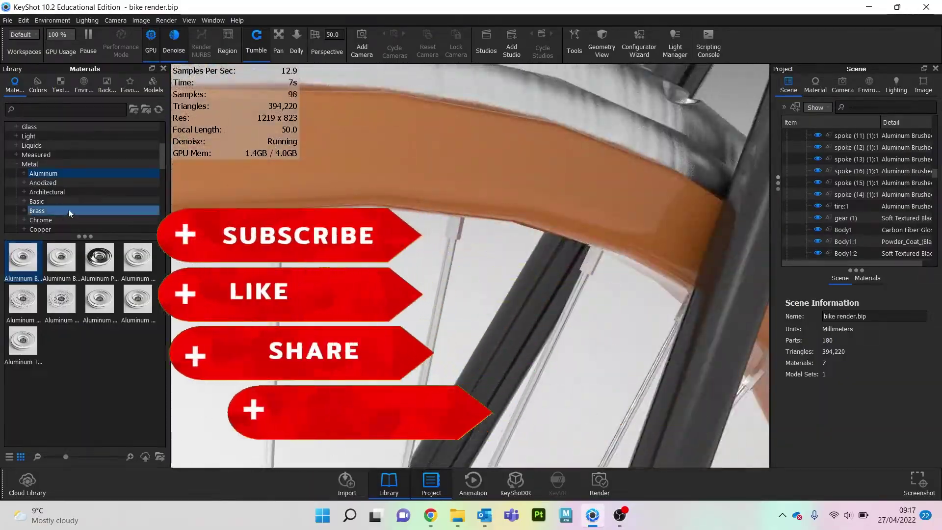
click(41, 202)
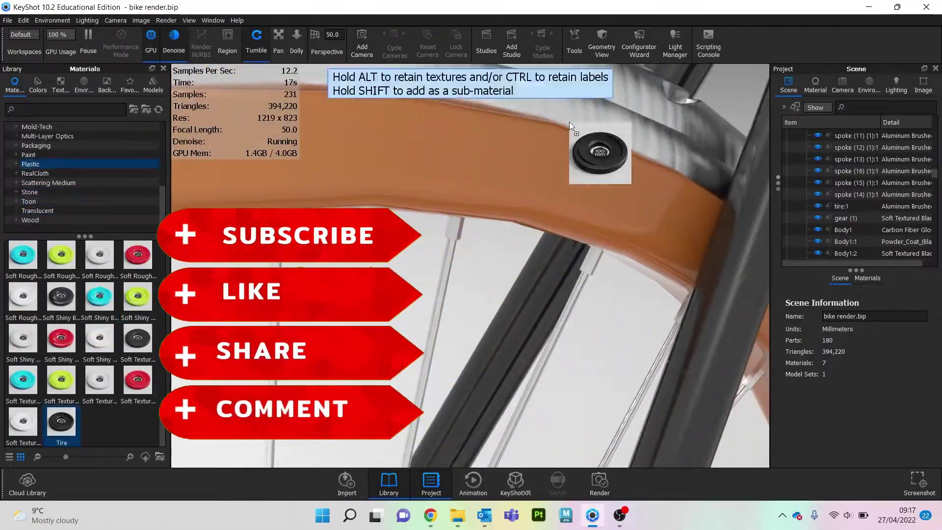
drag(540, 140, 583, 263)
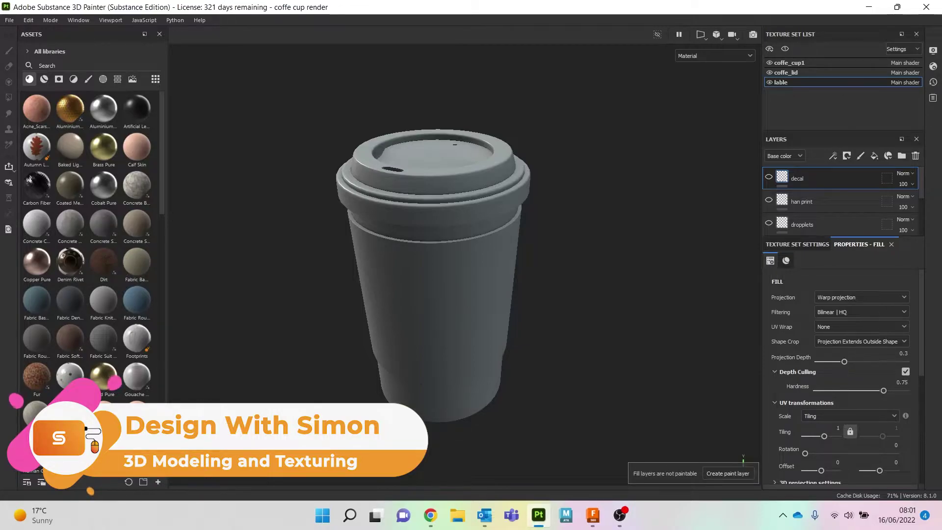
Switch to Substance 3D Painter and review the mesh map baking settings for the coffee cup without baking
alt+drag(441, 235, 464, 259)
click(28, 20)
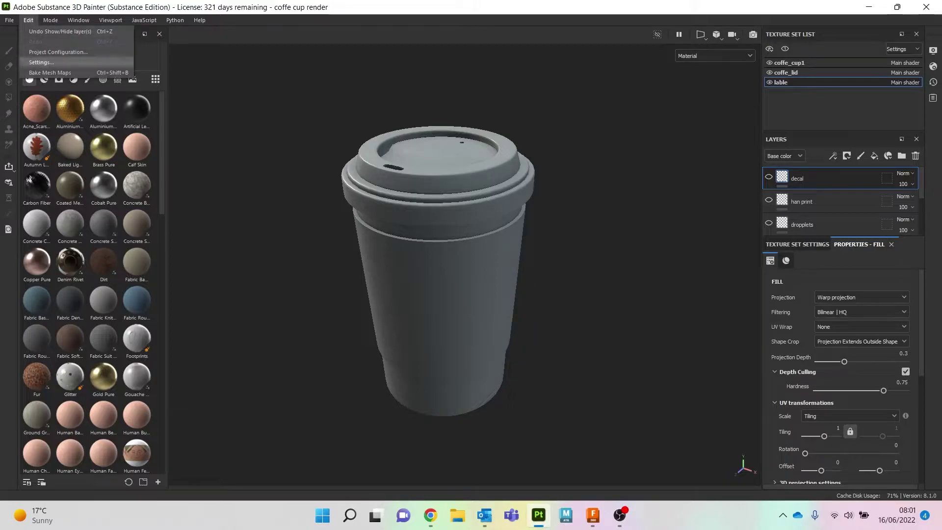
click(45, 73)
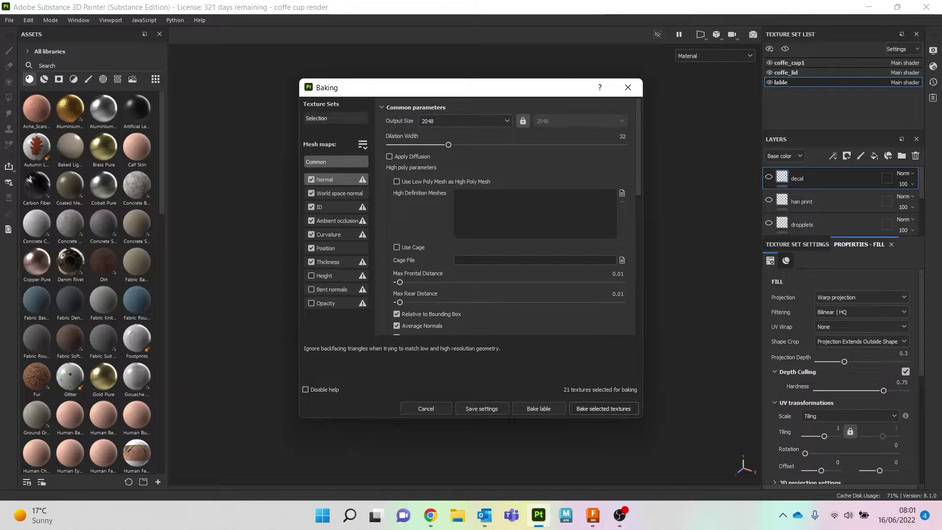
click(627, 87)
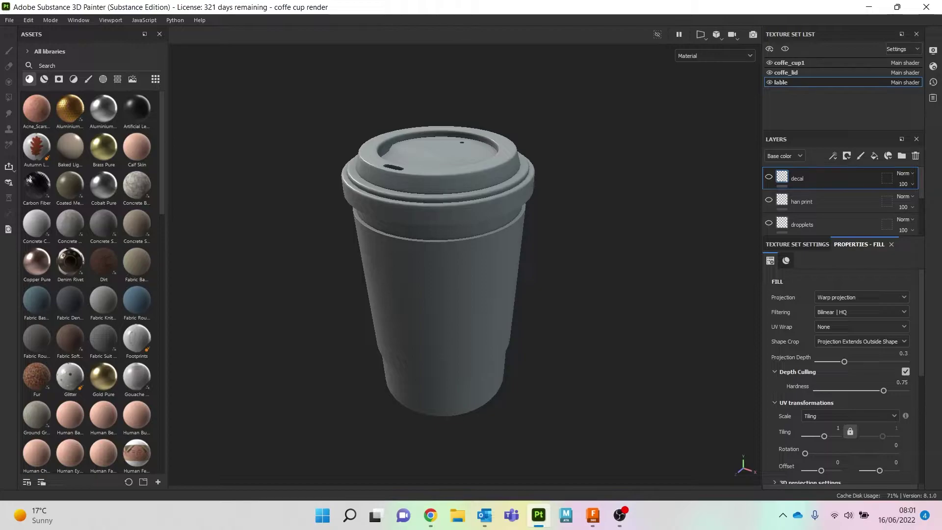
Hide the lable and coffe_cup1 texture sets to isolate the coffee cup's lid
click(770, 83)
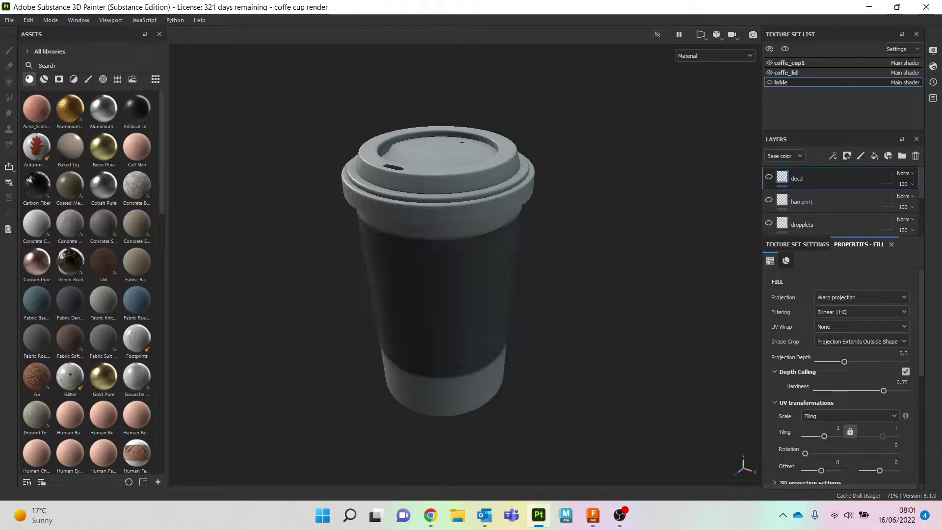
click(769, 63)
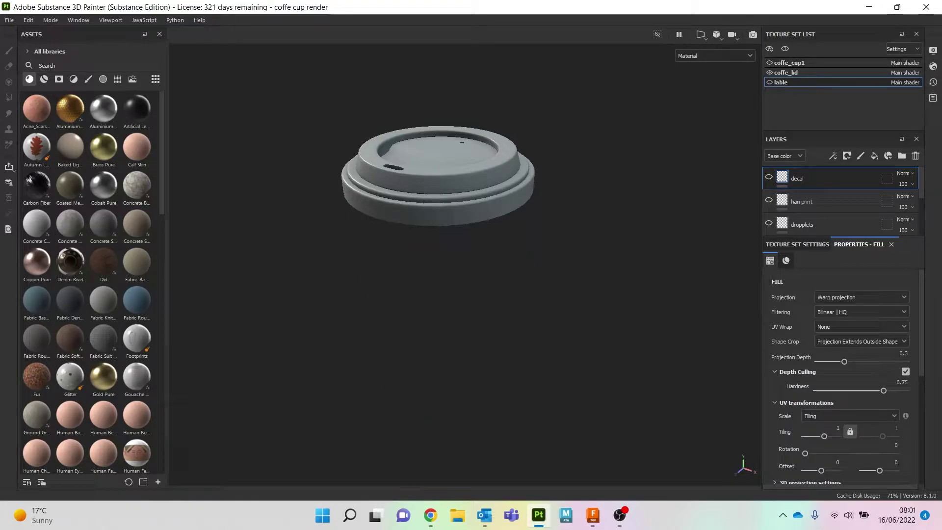
alt+middle_drag(487, 220, 521, 278)
scroll(535, 314, up, 5)
scroll(841, 199, down, 5)
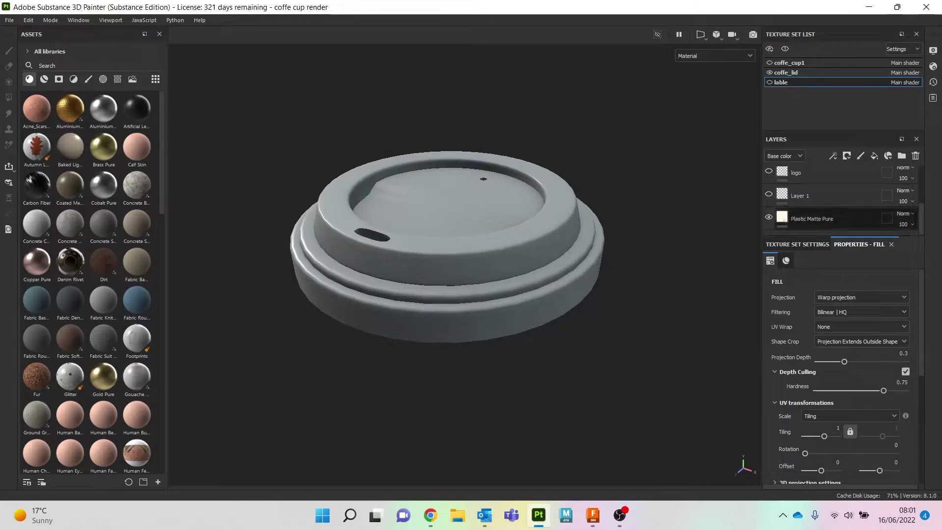
Inspect the base colour of the Plastic Matte Pure layer in the lable texture set
click(829, 219)
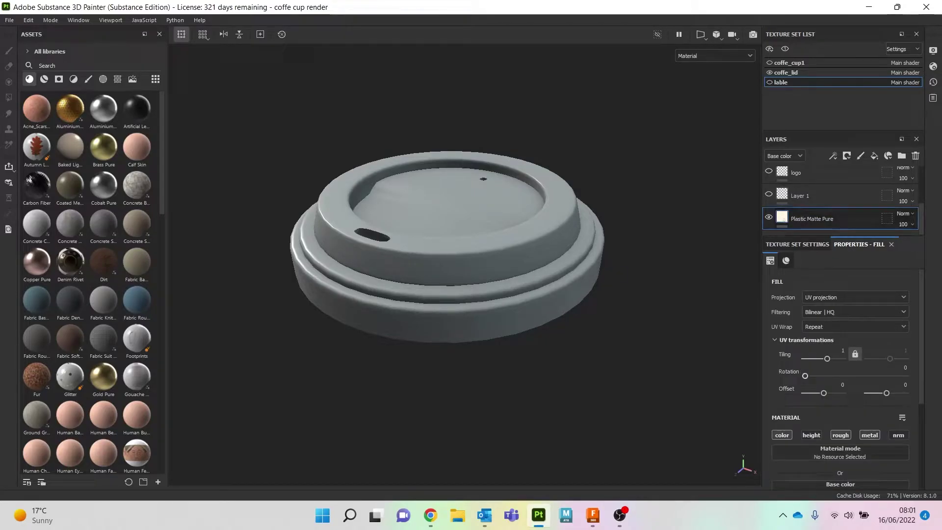
scroll(840, 378, down, 4)
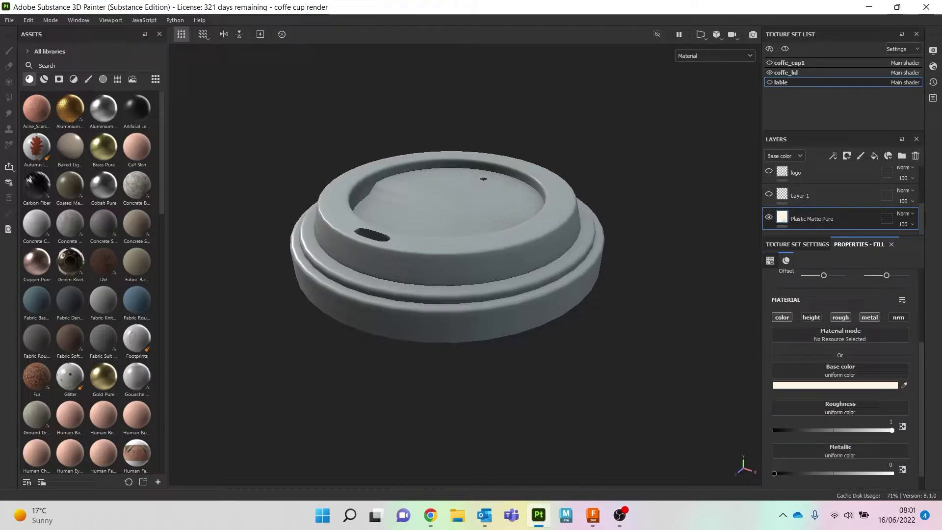
click(782, 386)
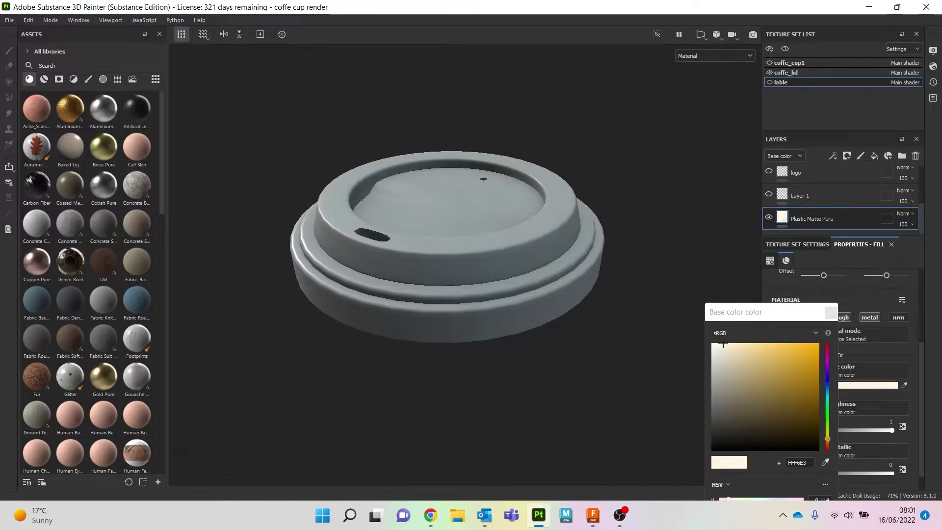
click(831, 313)
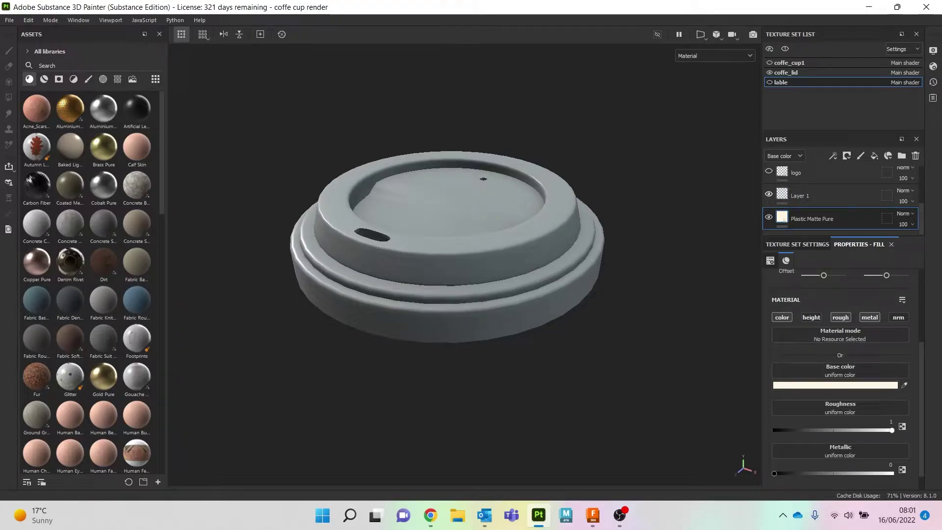
scroll(447, 250, up, 4)
mouse_move(447, 299)
alt+mouse_down()
mouse_move(443, 177)
mouse_move(449, 309)
alt+mouse_up()
alt+middle_drag(449, 265, 424, 303)
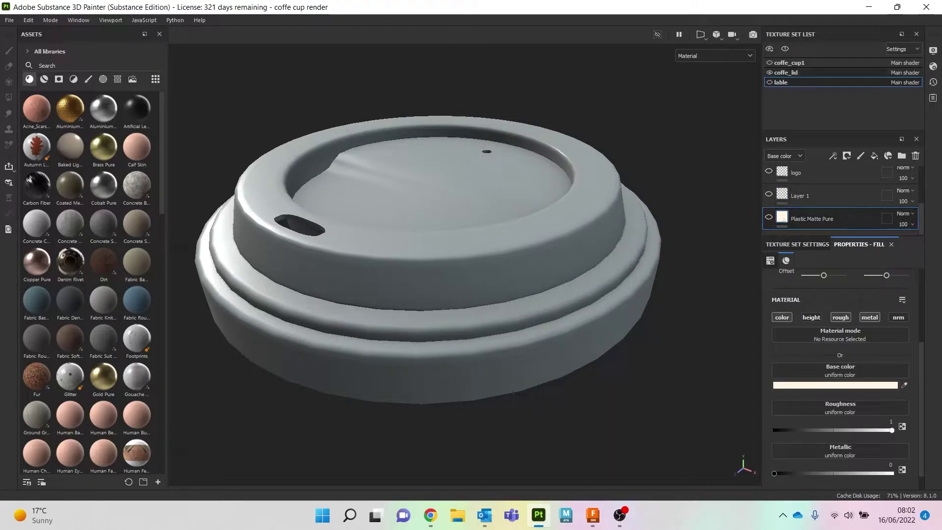
Show the Plastic Matte Pure layer of the coffe_lid texture set and inspect its base colour
click(794, 73)
scroll(834, 200, down, 2)
click(769, 217)
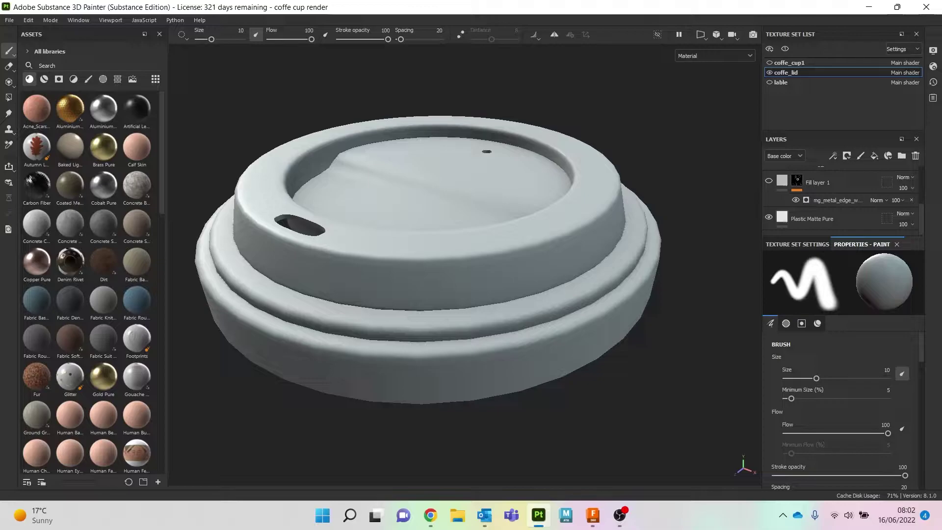
click(821, 219)
click(833, 364)
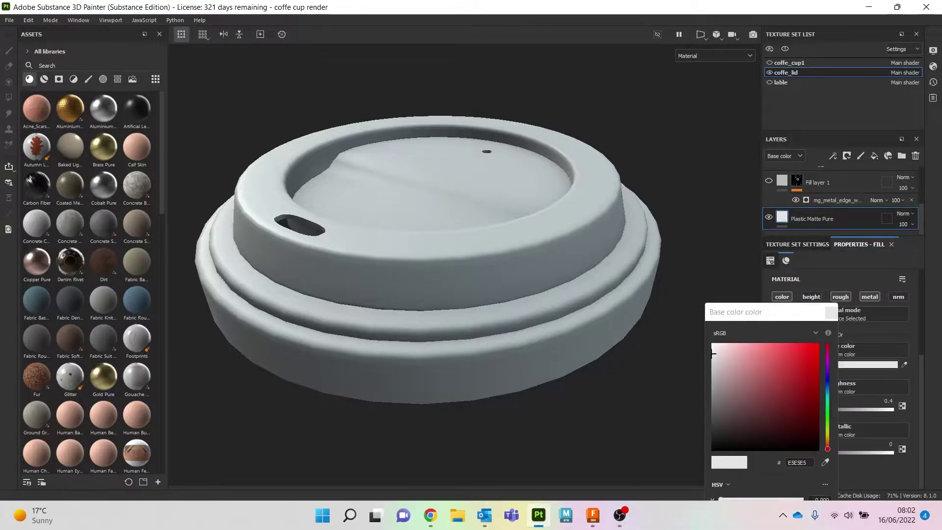
click(831, 312)
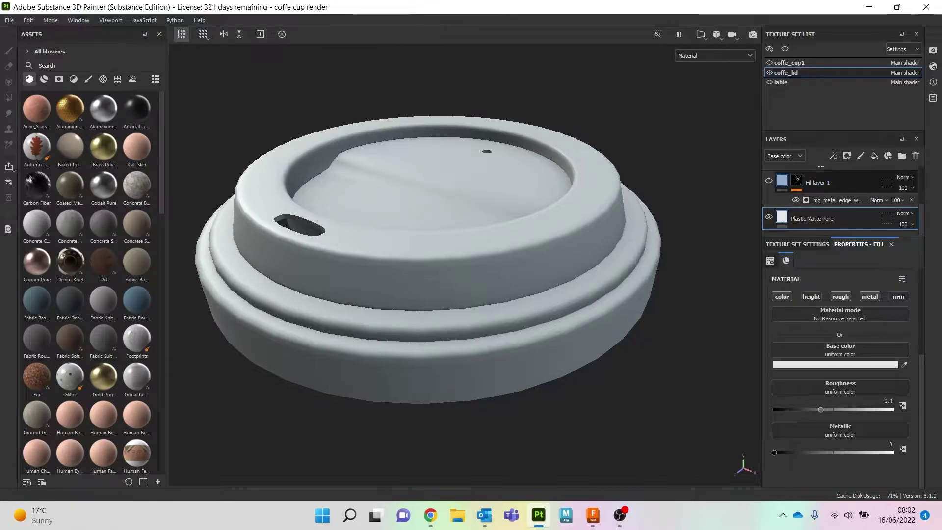
Show the lid's Fill layer 1 with metal edge wear and Fill layer 2 with the dirt mask
alt+drag(442, 275, 441, 241)
alt+right_drag(442, 240, 520, 251)
scroll(550, 212, down, 4)
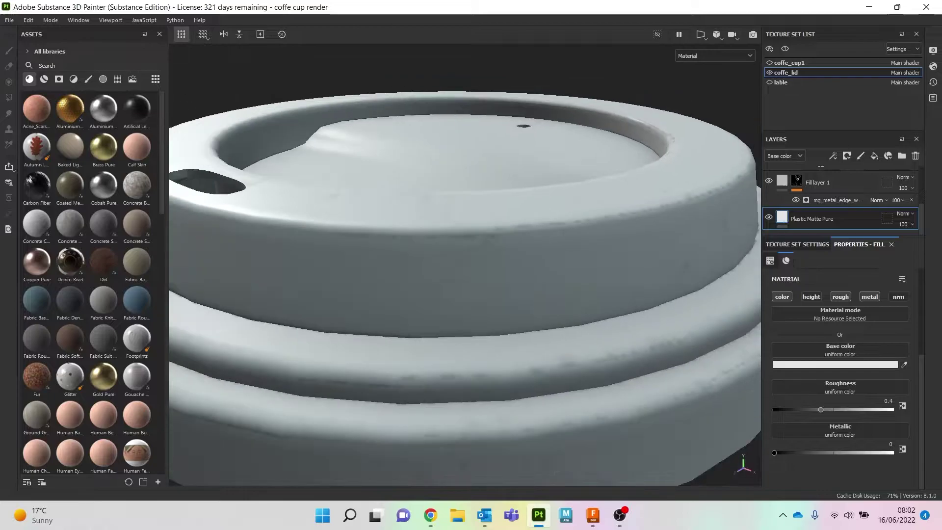
scroll(834, 201, up, 1)
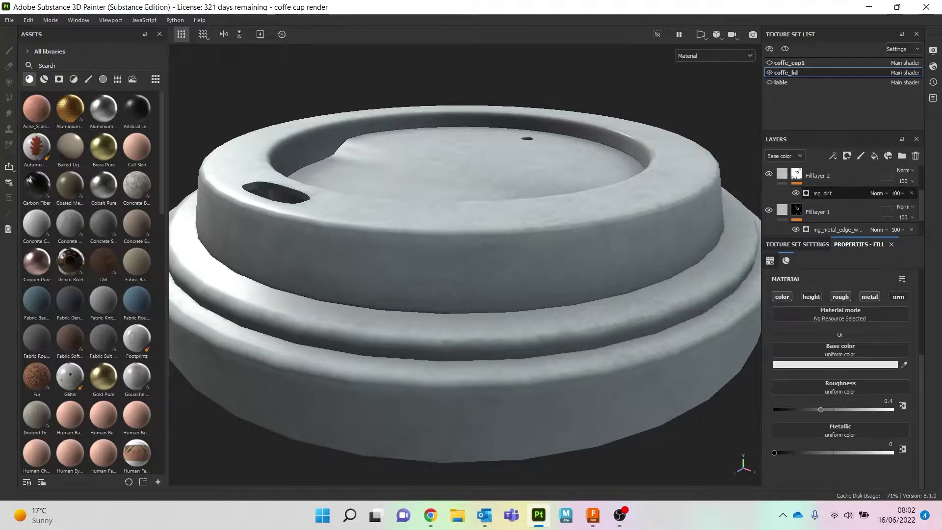
alt+drag(461, 255, 466, 275)
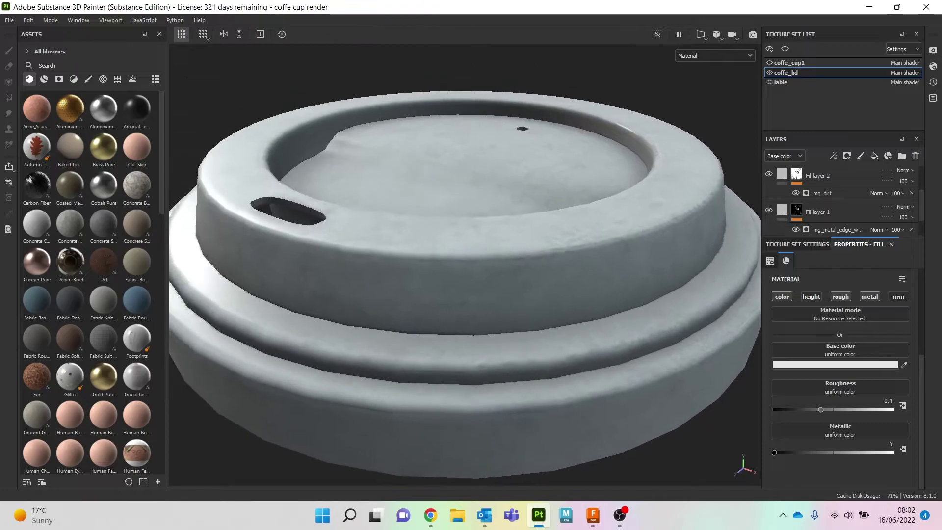
scroll(841, 201, up, 1)
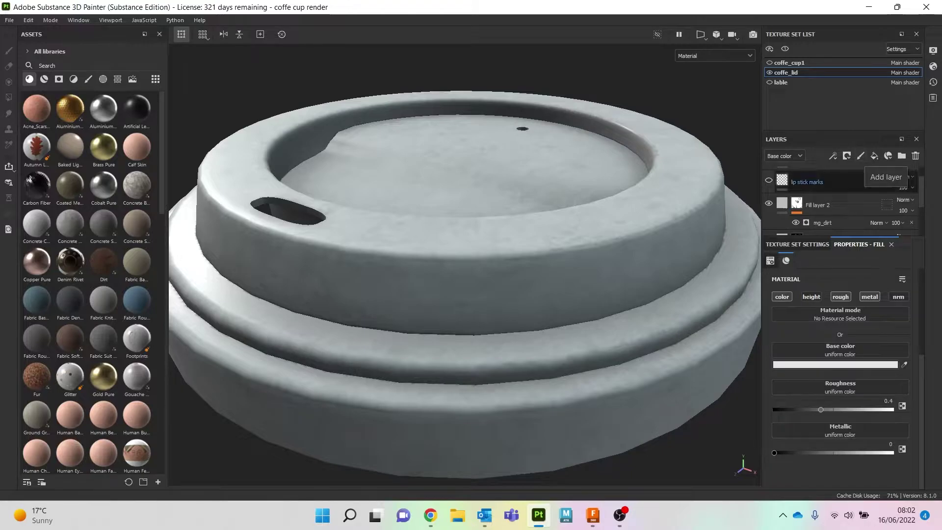
Show the lip stick marks layer on the lid and browse the brush library
click(769, 181)
alt+drag(422, 245, 471, 277)
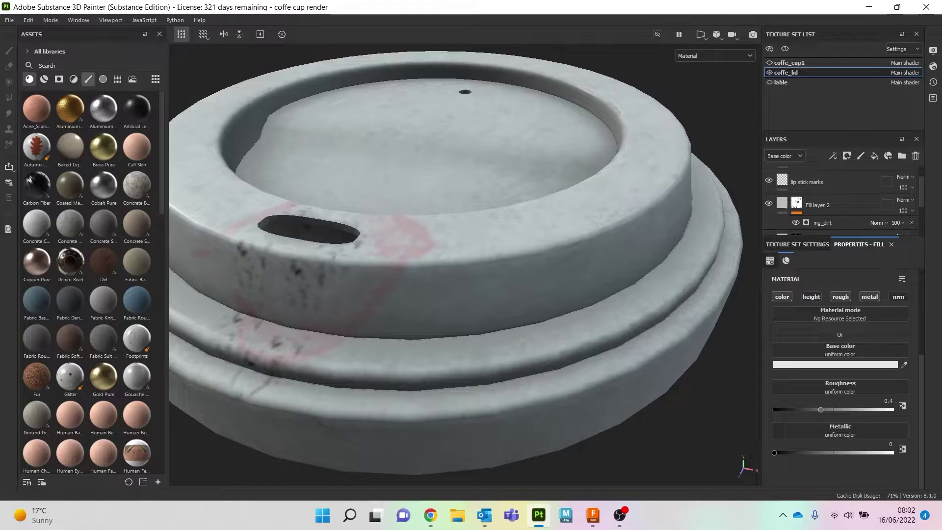
click(88, 79)
scroll(70, 329, down, 7)
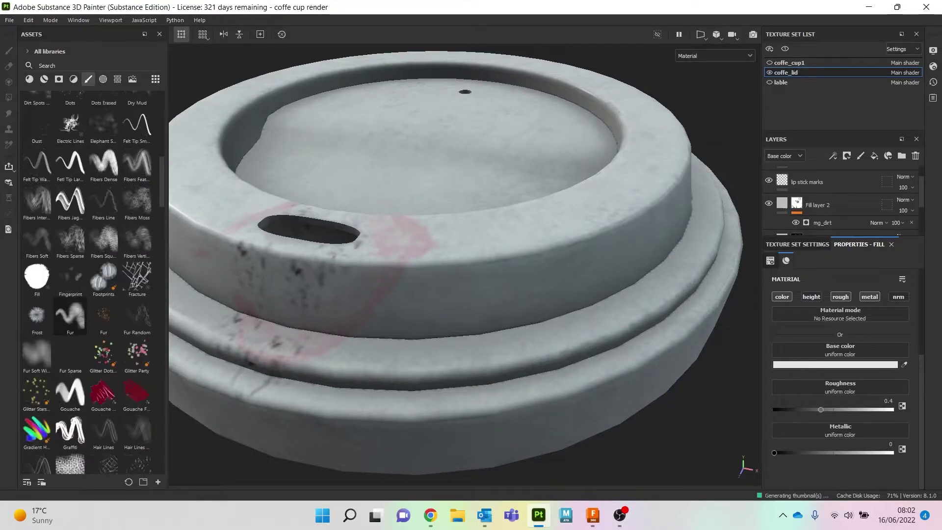
scroll(70, 317, down, 4)
Show the coffe drops layer on the lid
alt+middle_drag(392, 255, 510, 263)
scroll(842, 201, up, 2)
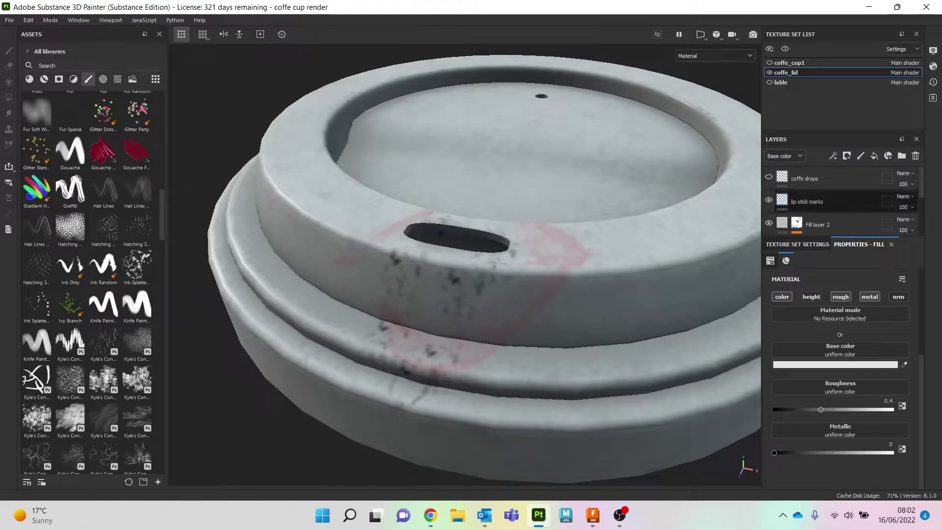
alt+drag(490, 246, 494, 287)
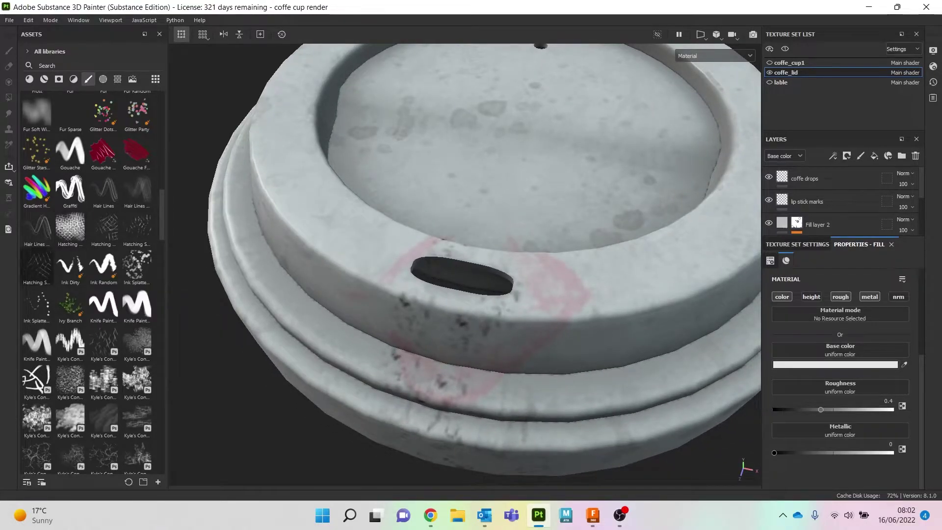
Look through the brush library for spatter brushes, including Kyle's Real Watercolor - Spatter Spread
scroll(70, 304, down, 5)
scroll(86, 282, down, 5)
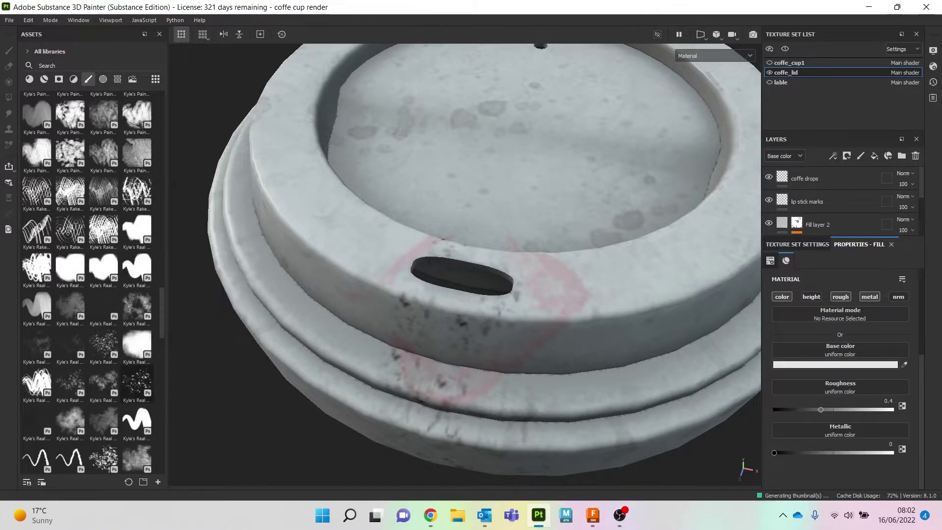
mouse_move(136, 382)
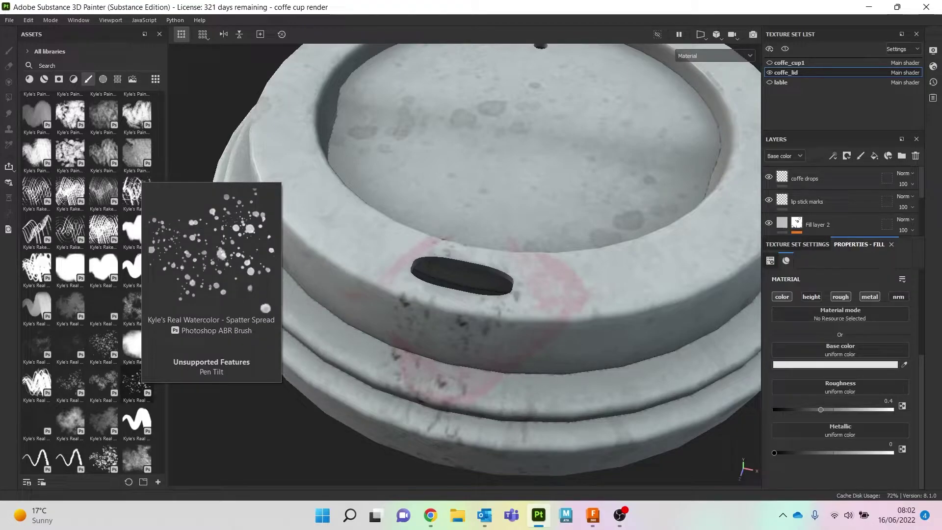
scroll(136, 382, down, 5)
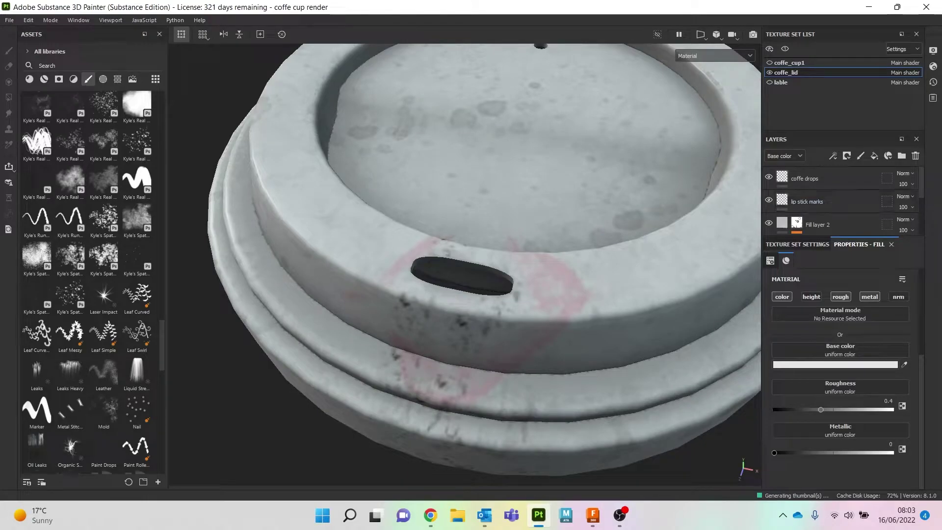
scroll(465, 265, down, 4)
Examine the textured lid as a whole together with its stack of layers
alt+middle_drag(471, 265, 433, 311)
scroll(465, 265, down, 2)
alt+drag(471, 314, 464, 295)
scroll(465, 265, up, 2)
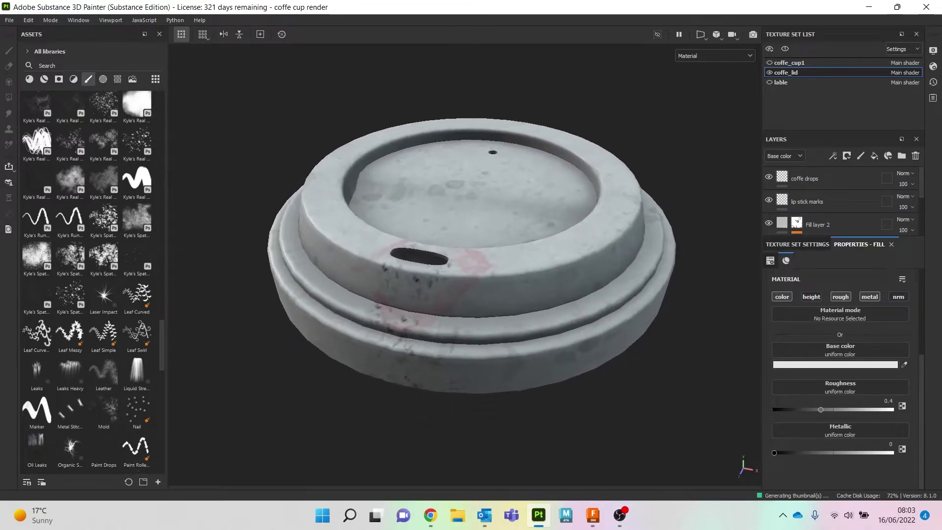
scroll(465, 265, up, 2)
scroll(842, 201, down, 3)
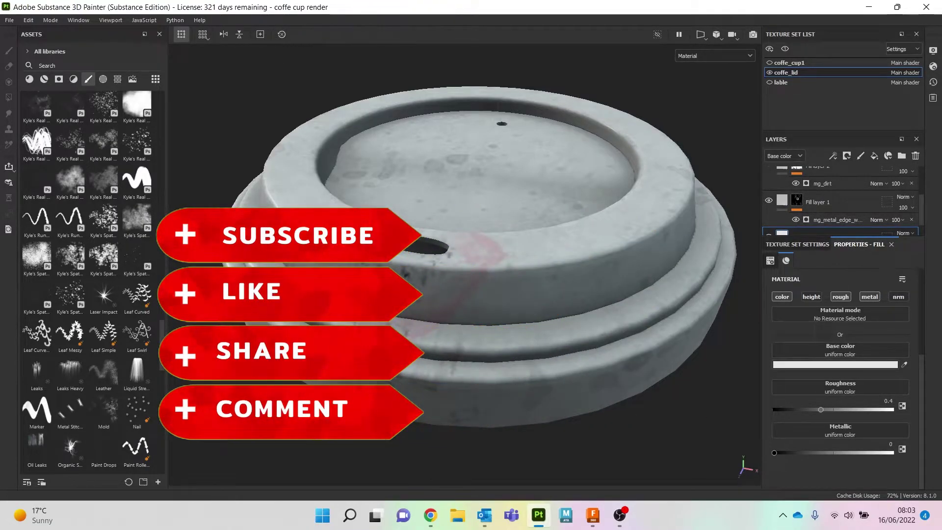
scroll(602, 258, down, 2)
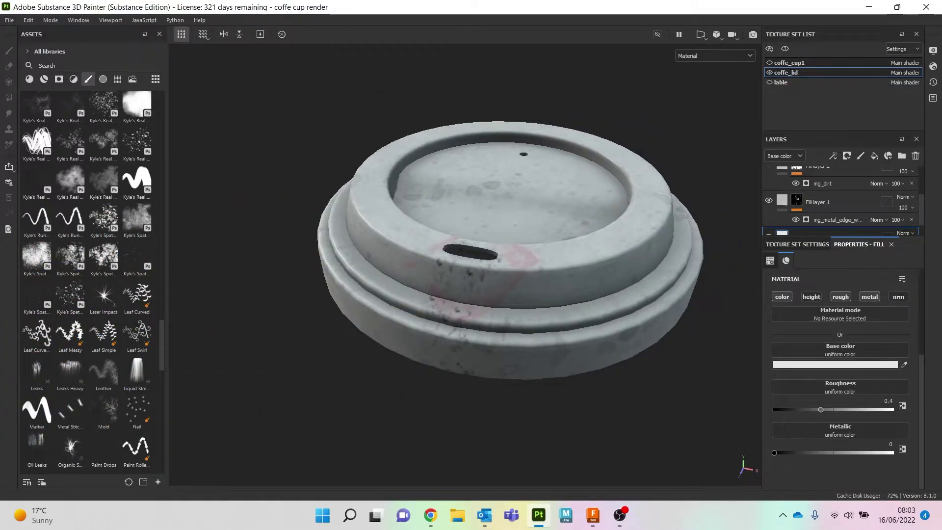
Show the coffe_cup1 and lable texture sets again below the lid
click(769, 63)
scroll(603, 175, down, 3)
alt+drag(604, 175, 599, 118)
alt+middle_drag(599, 289, 530, 118)
alt+drag(530, 118, 529, 95)
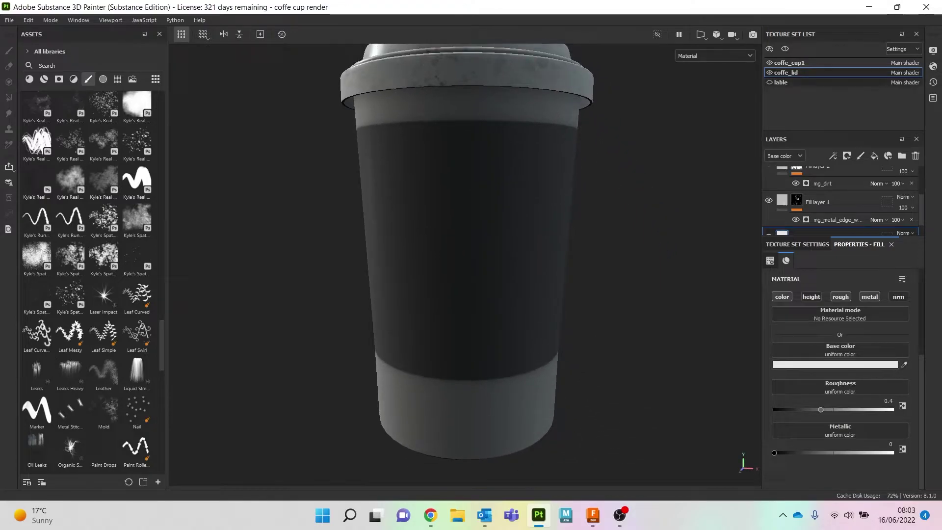
click(769, 83)
alt+drag(510, 236, 511, 258)
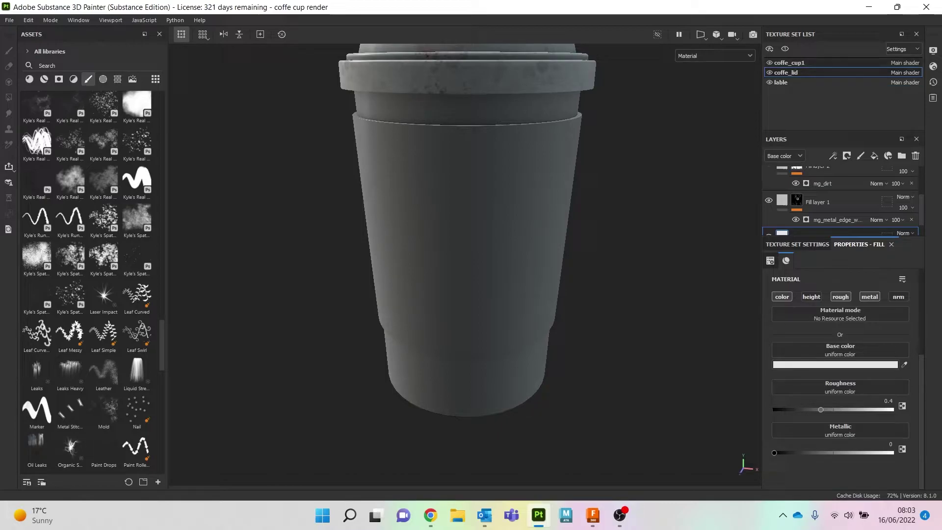
Show the Plastic Matte Pure base layer of the coffe_cup1 texture set and check it around the cup
click(804, 63)
scroll(841, 201, down, 2)
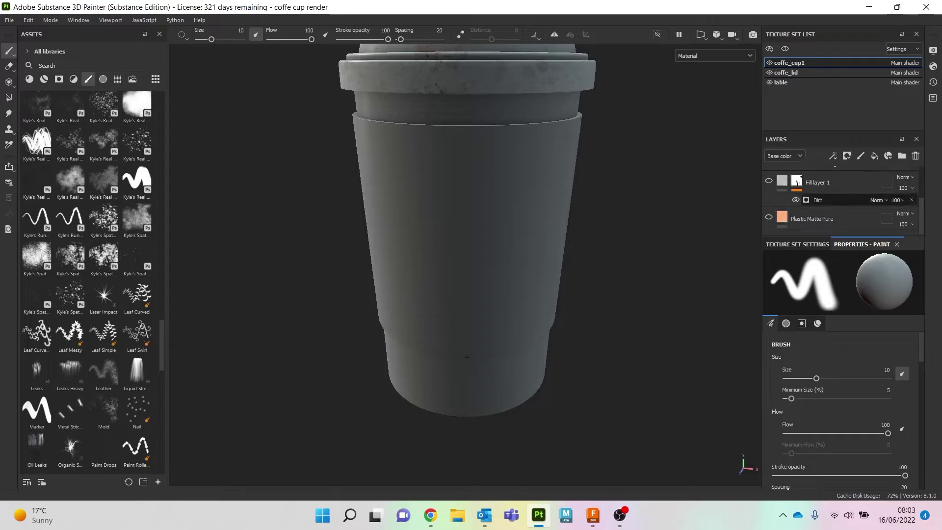
click(812, 218)
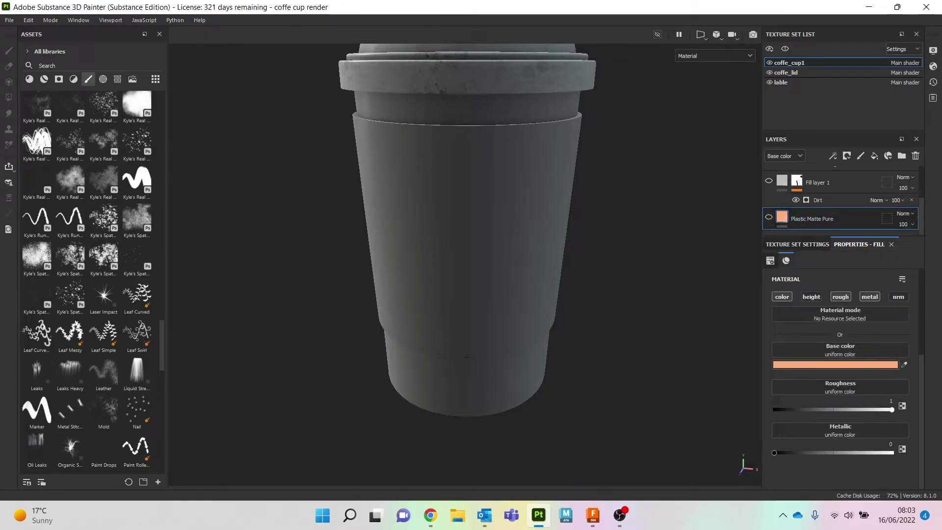
click(769, 217)
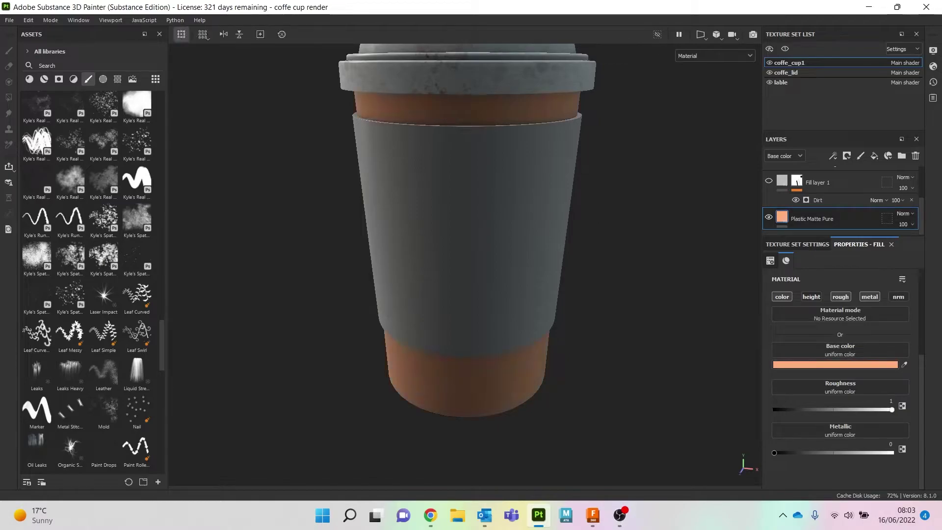
alt+middle_drag(519, 169, 537, 198)
scroll(537, 199, up, 2)
alt+drag(538, 198, 530, 118)
scroll(529, 147, down, 4)
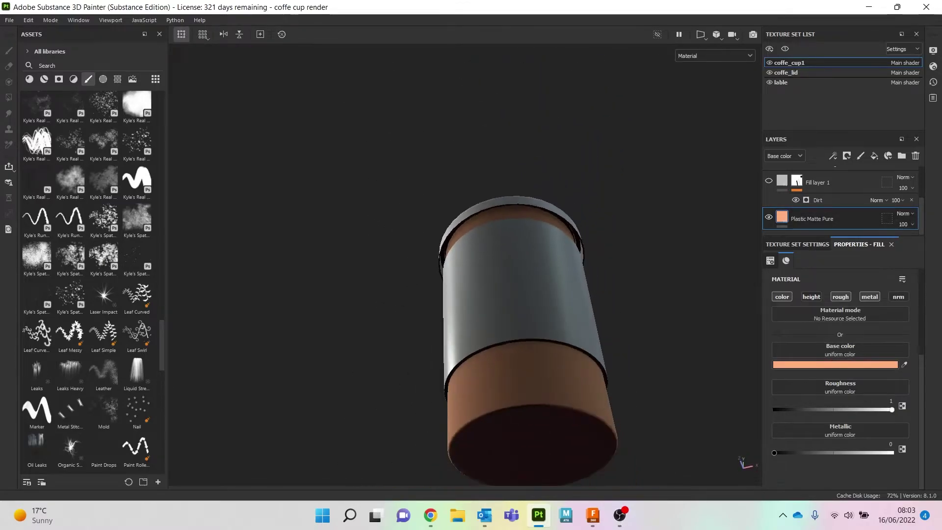
alt+middle_drag(530, 294, 476, 194)
alt+drag(505, 47, 495, 197)
scroll(495, 197, up, 4)
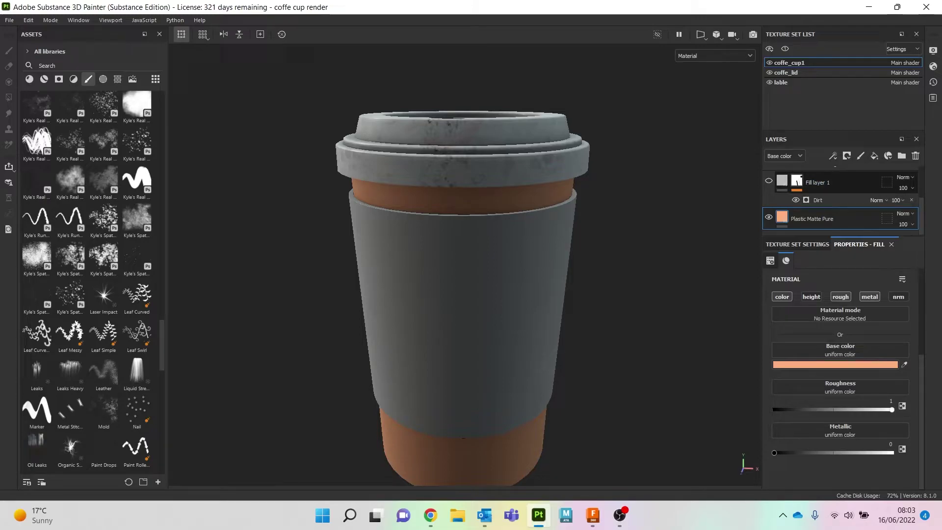
Show Fill layer 1 with the Dirt mask and Fill layer 2 with the Metal Edge Wear mask on the cup
scroll(436, 265, up, 3)
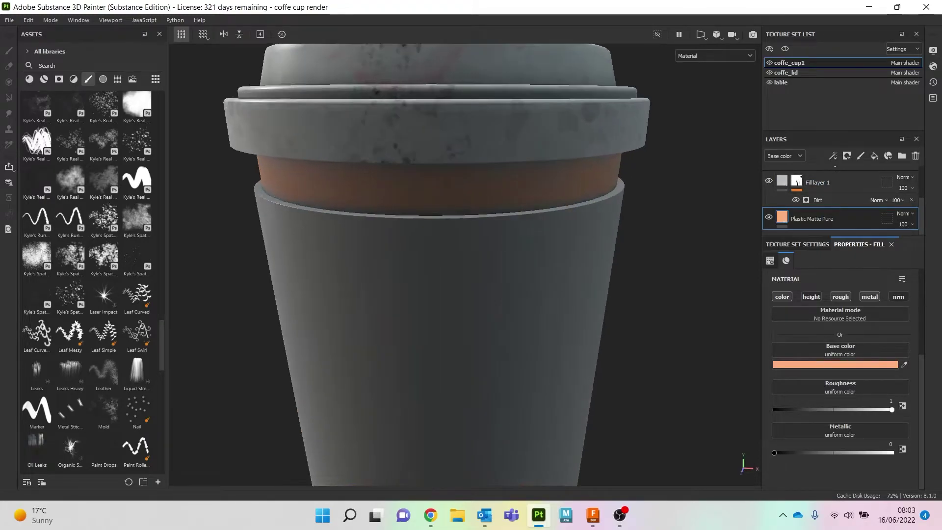
scroll(436, 265, down, 3)
alt+middle_drag(437, 354, 437, 189)
scroll(840, 200, up, 1)
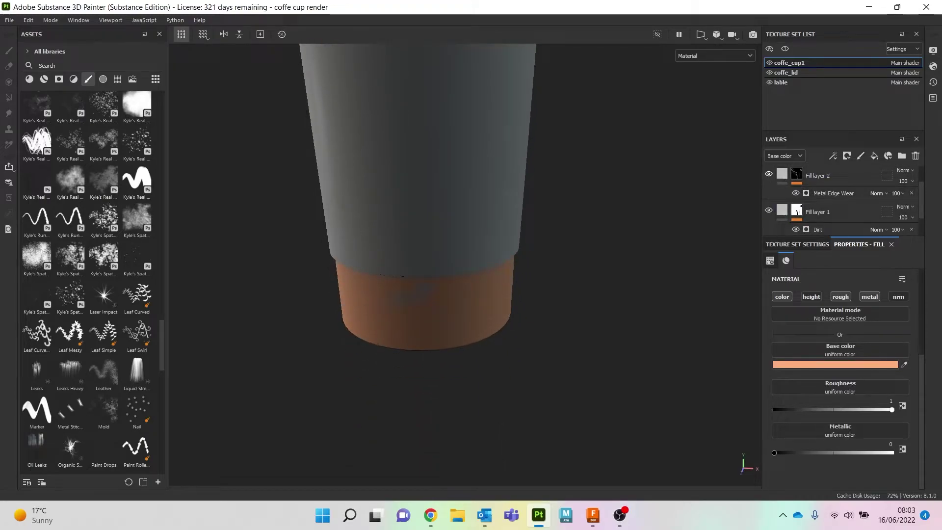
scroll(407, 319, up, 5)
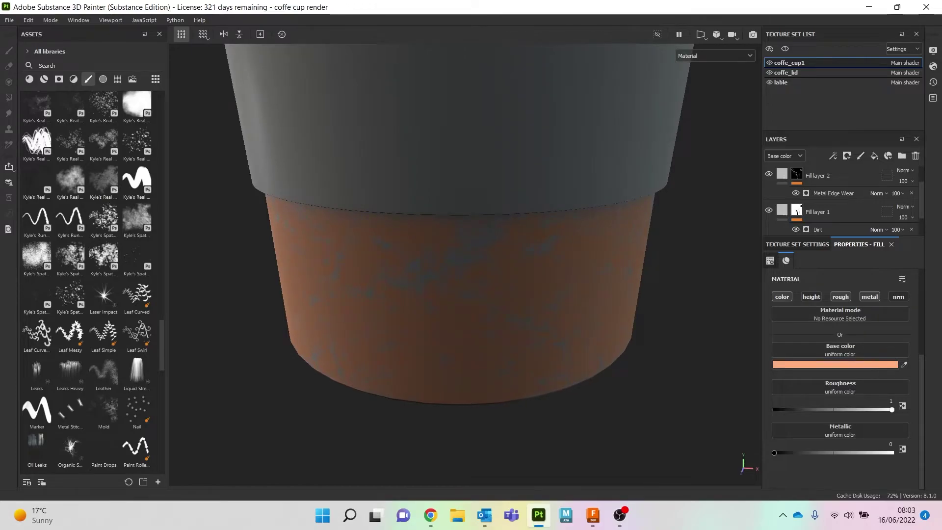
scroll(454, 245, down, 5)
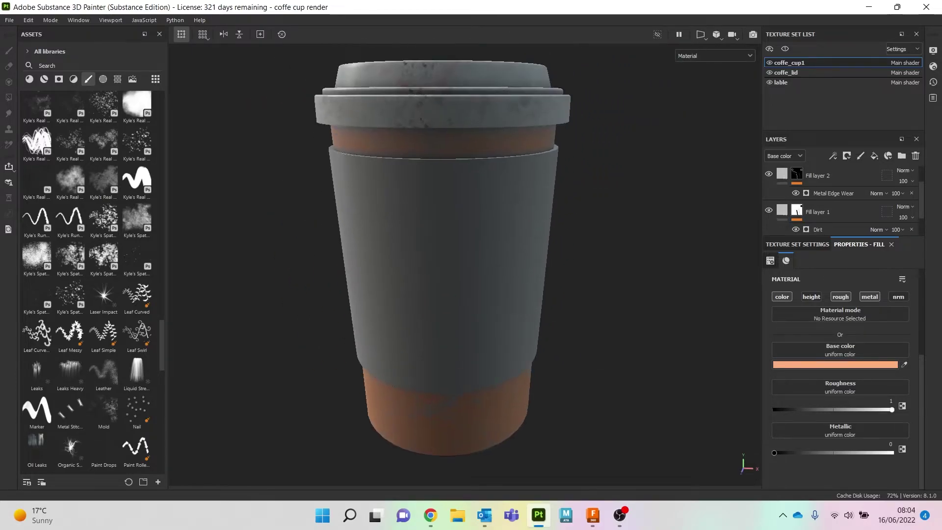
Show Layer 1 at the head of the coffe_cup1 layer stack
scroll(844, 210, up, 2)
click(768, 177)
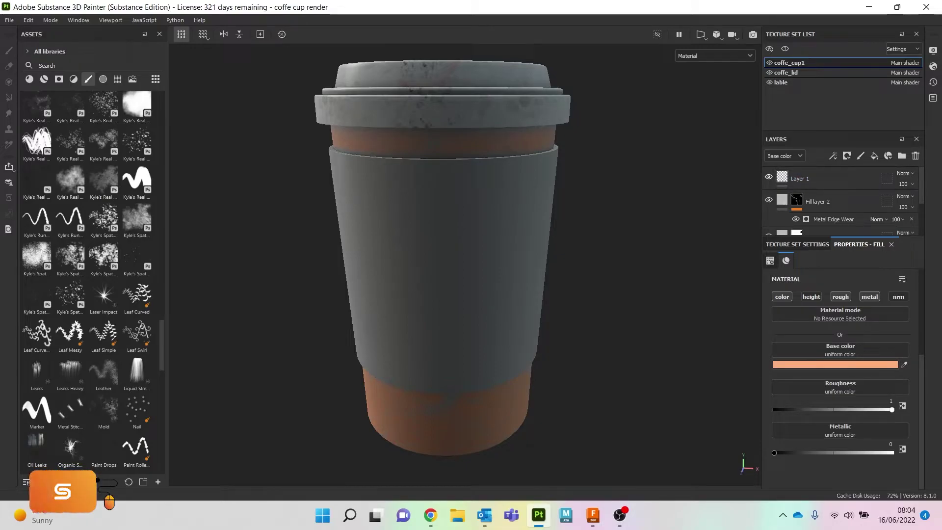
scroll(439, 265, up, 5)
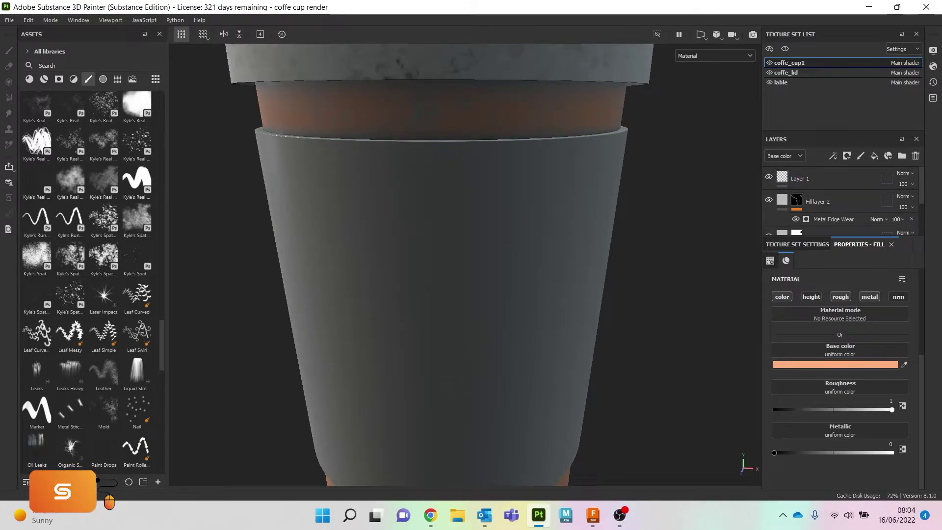
click(829, 179)
scroll(459, 265, up, 4)
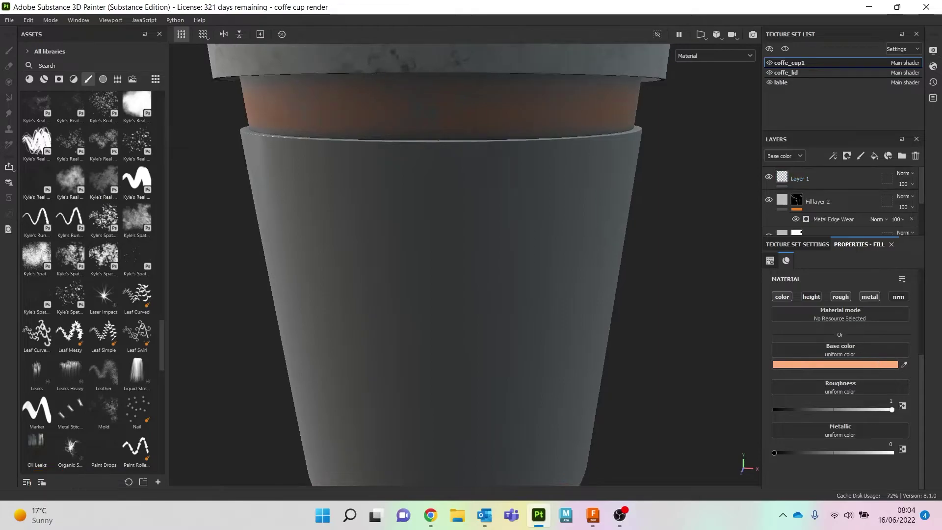
scroll(613, 267, down, 5)
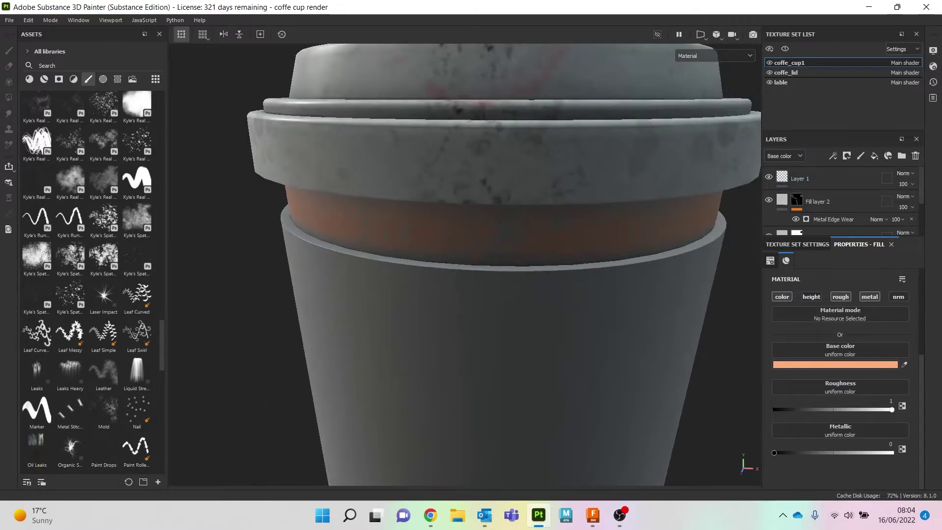
Examine the textured cup body from above and from below, including its base and the area under the lid
alt+drag(613, 235, 611, 319)
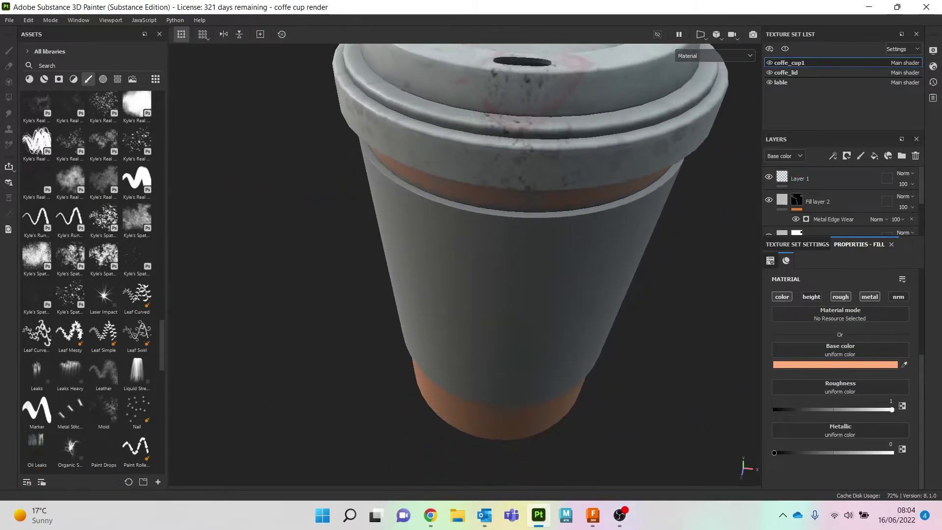
alt+middle_drag(611, 220, 533, 373)
scroll(533, 344, down, 2)
alt+drag(533, 363, 530, 267)
alt+middle_drag(474, 456, 490, 267)
scroll(529, 319, up, 3)
scroll(530, 319, down, 4)
scroll(519, 293, down, 2)
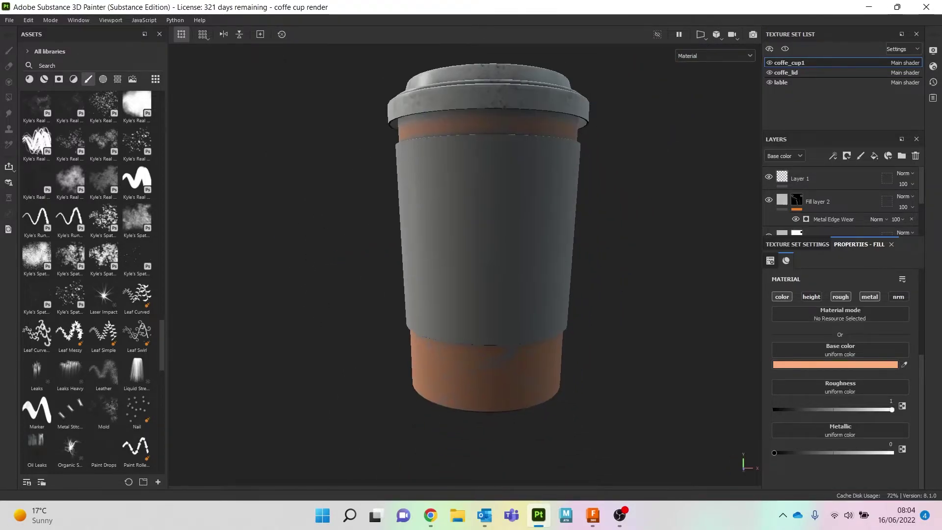
alt+drag(490, 267, 498, 319)
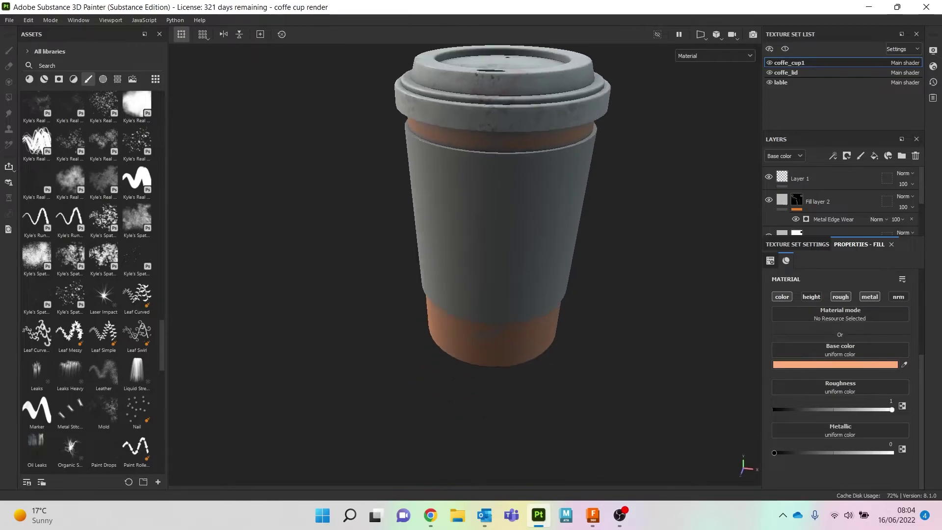
alt+middle_drag(498, 319, 432, 388)
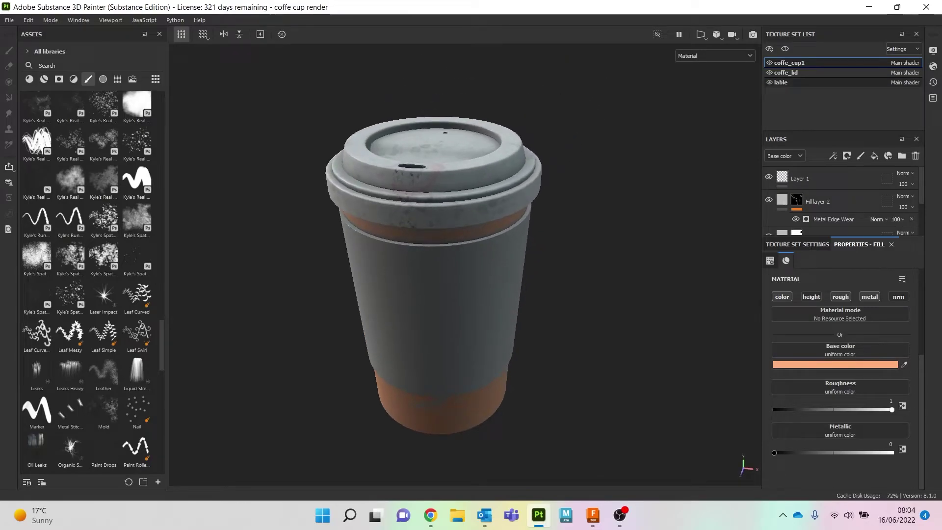
Show the Plastic Matte Pure base layer of the lable texture set
click(804, 82)
scroll(812, 200, down, 3)
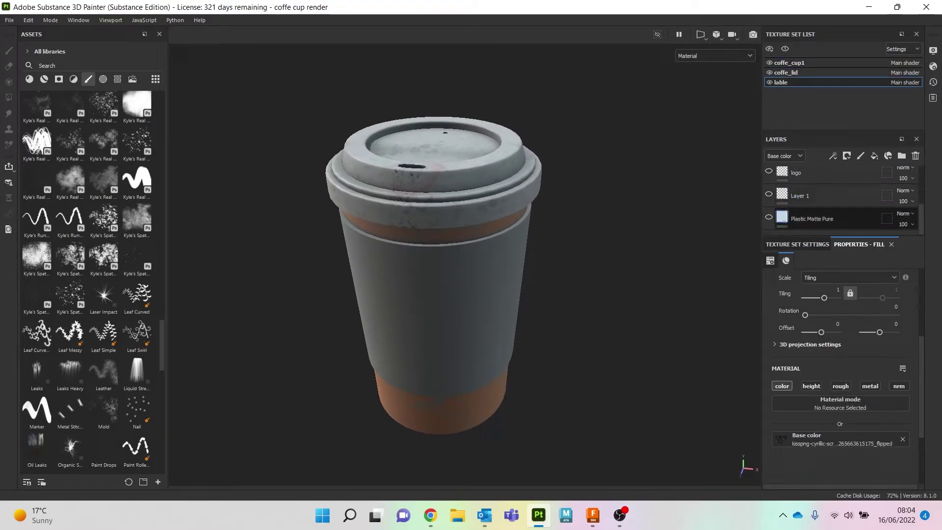
click(769, 216)
alt+middle_drag(471, 285, 470, 270)
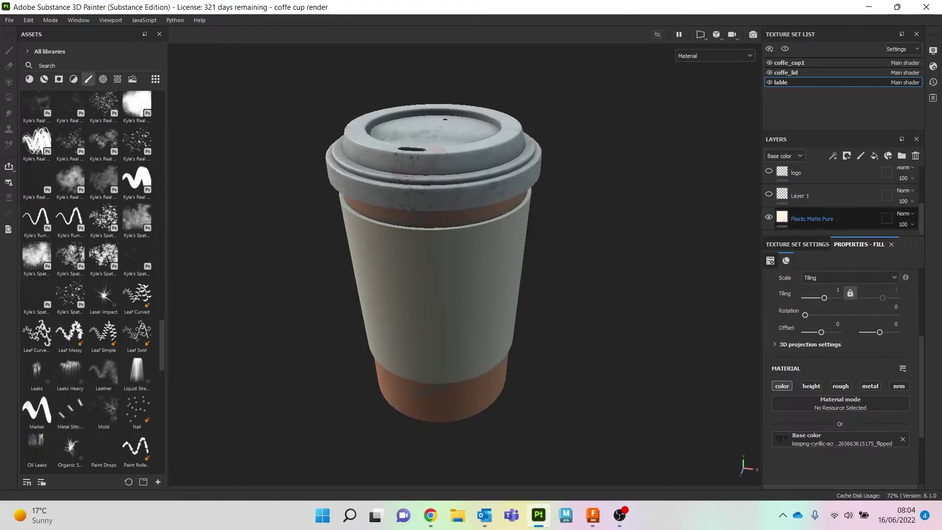
scroll(840, 378, down, 3)
scroll(840, 377, up, 5)
Check the base color chosen for the label's Plastic Matte Pure layer in the color picker
click(812, 219)
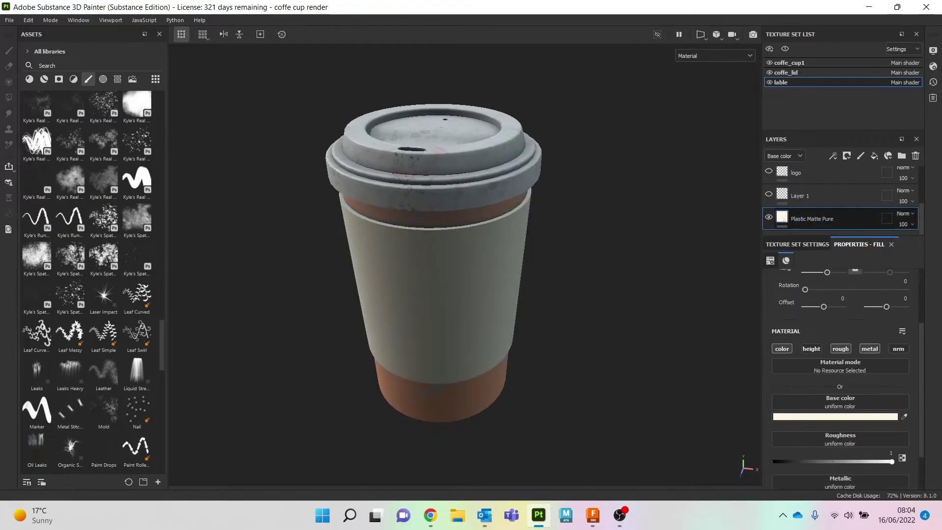
scroll(840, 372, down, 1)
click(834, 364)
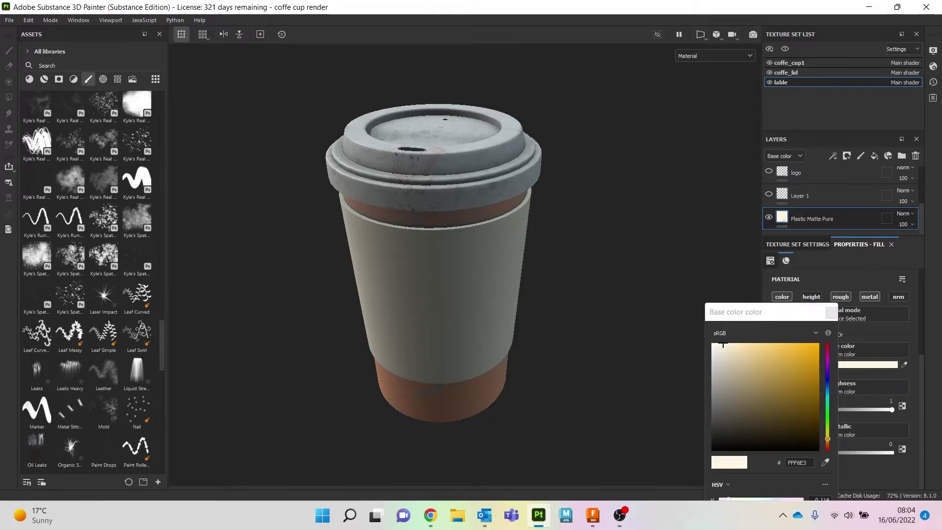
click(830, 313)
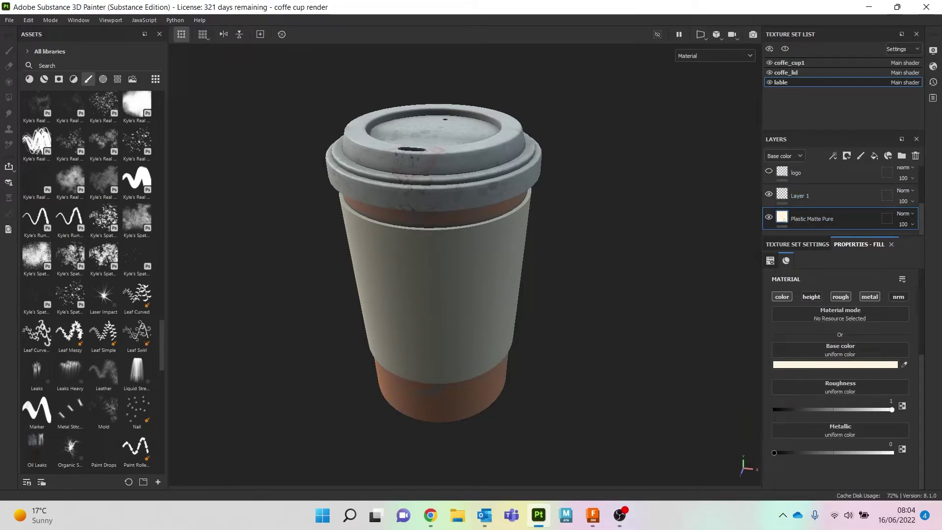
Show Layer 1 and the logo layer on the label and turn the cup so the logo faces the view
scroll(432, 265, up, 5)
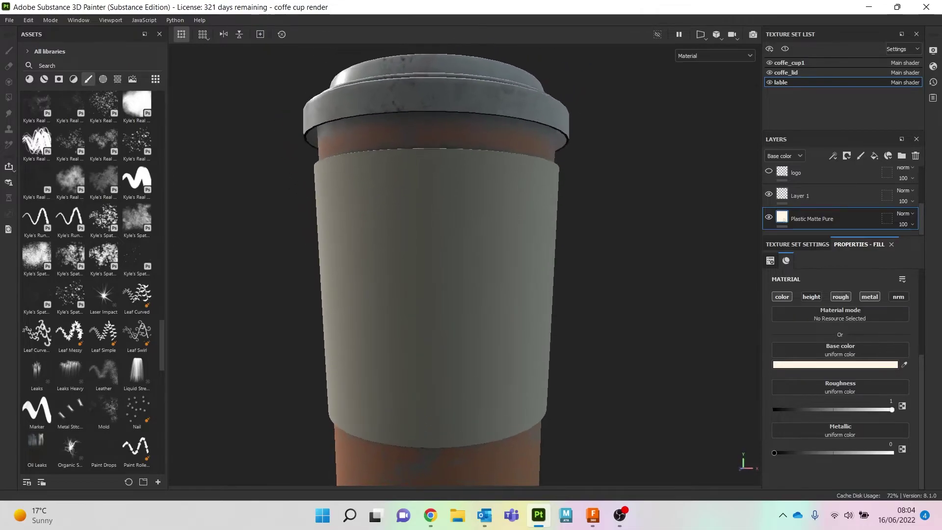
alt+drag(432, 265, 422, 311)
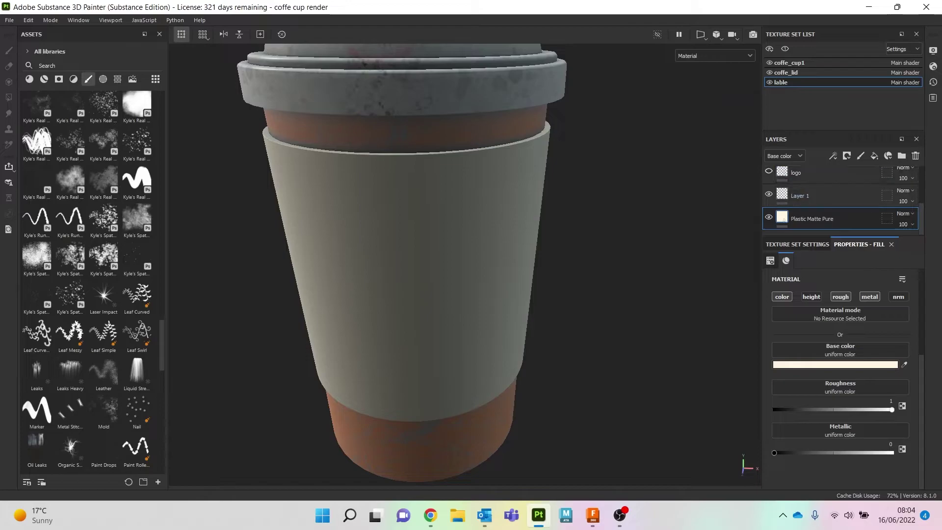
click(769, 171)
alt+drag(471, 245, 404, 245)
alt+middle_drag(403, 245, 425, 296)
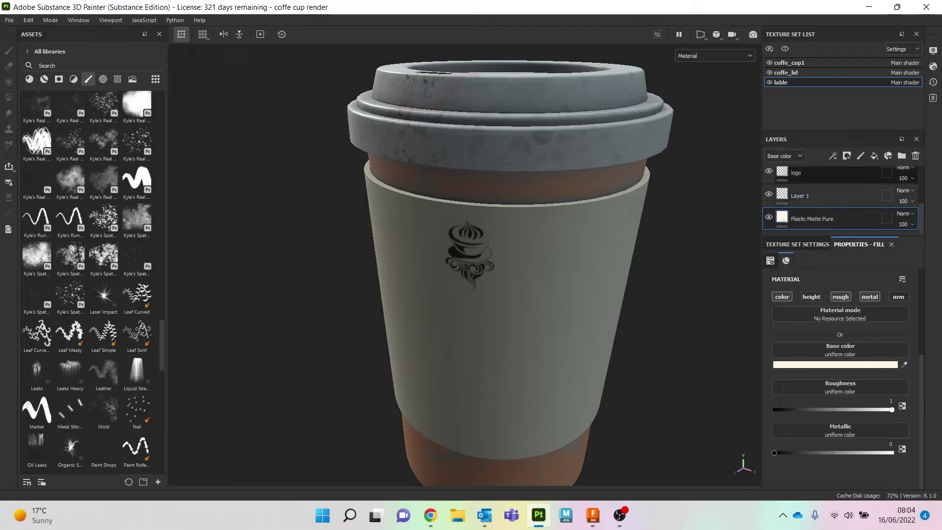
Show the dropplets layer above the logo layer and hide the logo's projection manipulator
click(814, 173)
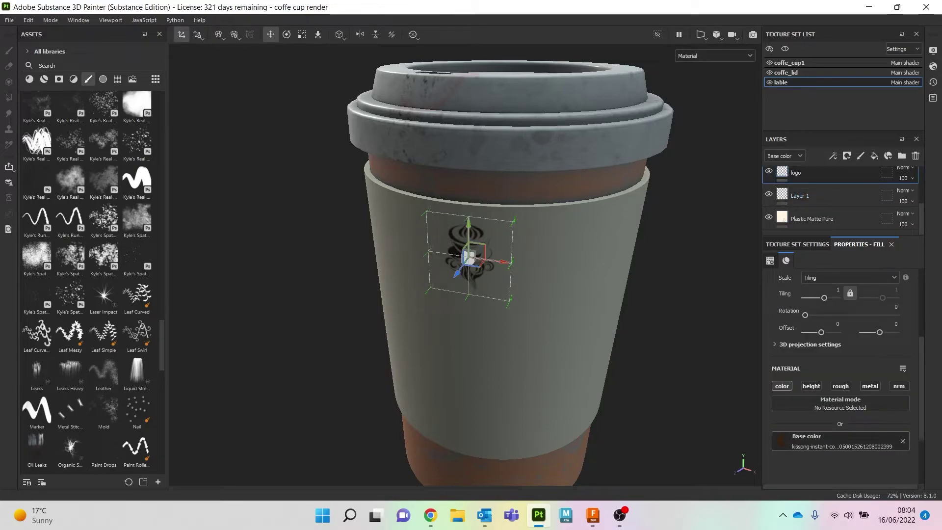
scroll(834, 217, up, 1)
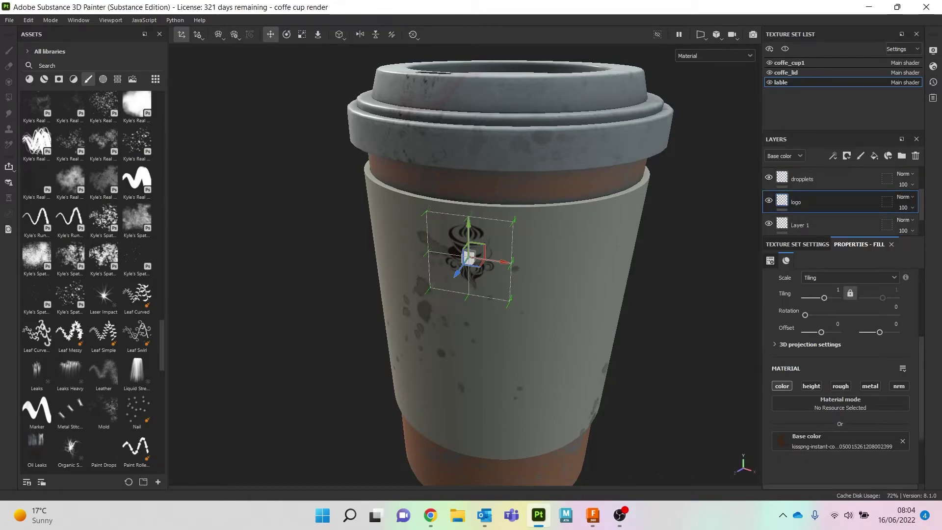
key(q)
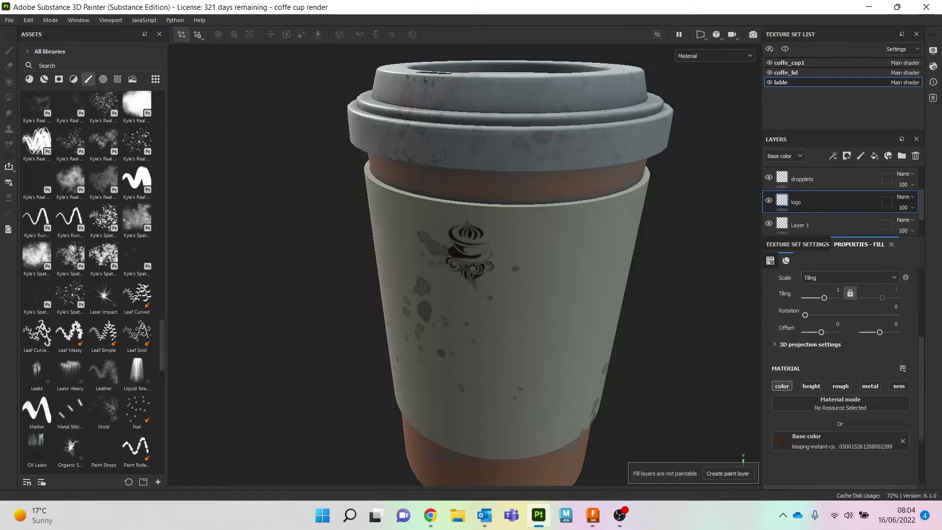
alt+drag(471, 304, 510, 265)
alt+middle_drag(510, 265, 533, 216)
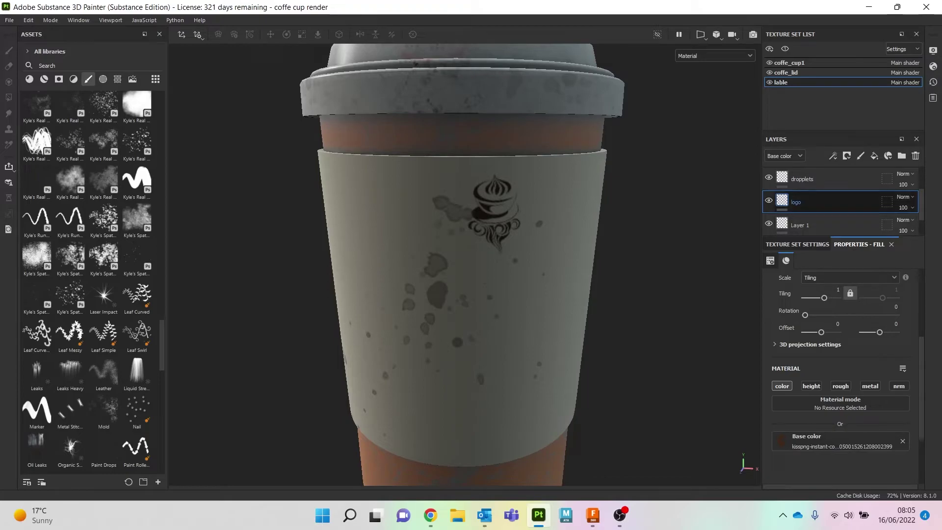
Look through the alphas available for the brush on the dropplets layer
click(824, 180)
scroll(840, 397, down, 8)
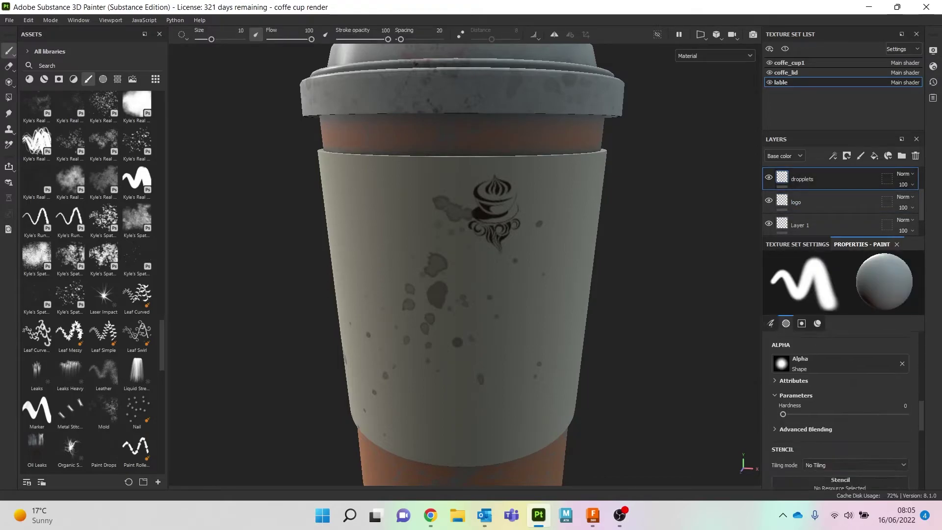
click(829, 363)
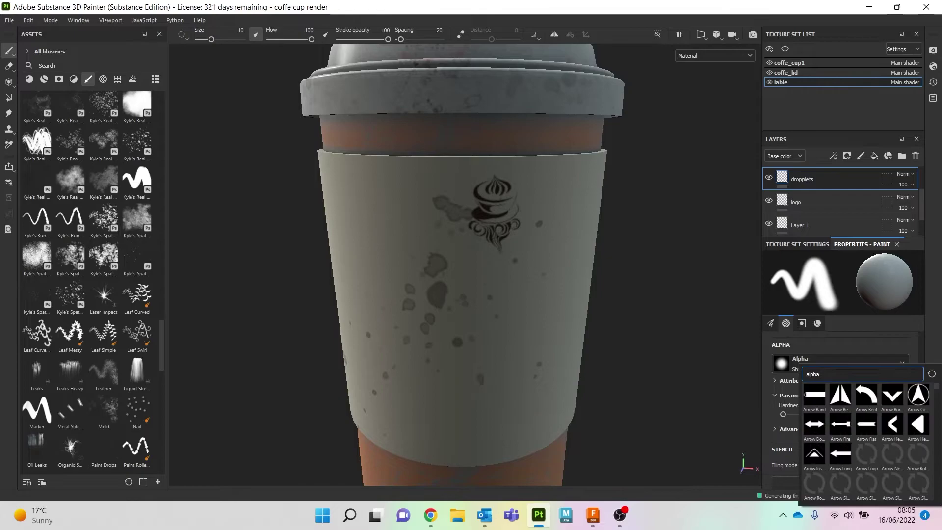
key(Escape)
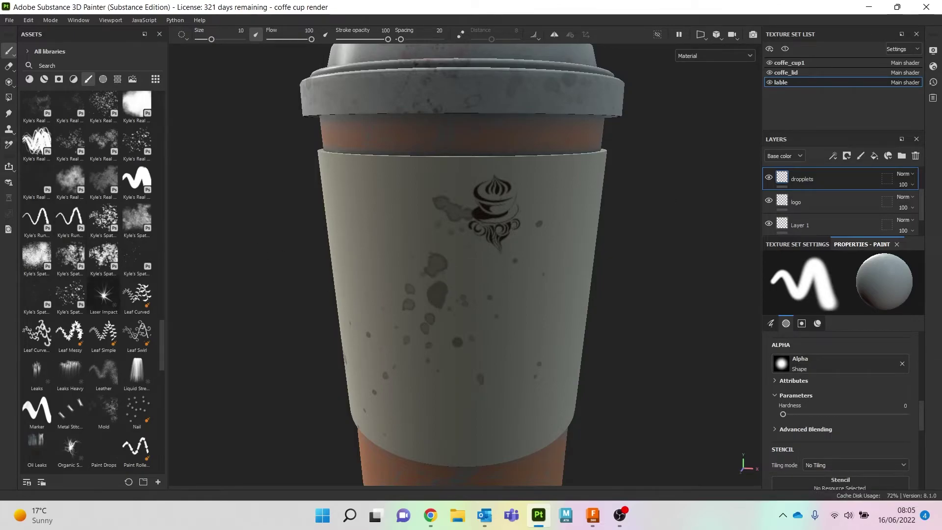
Show the han print layer on the label and view its smudges from different sides
scroll(833, 201, up, 2)
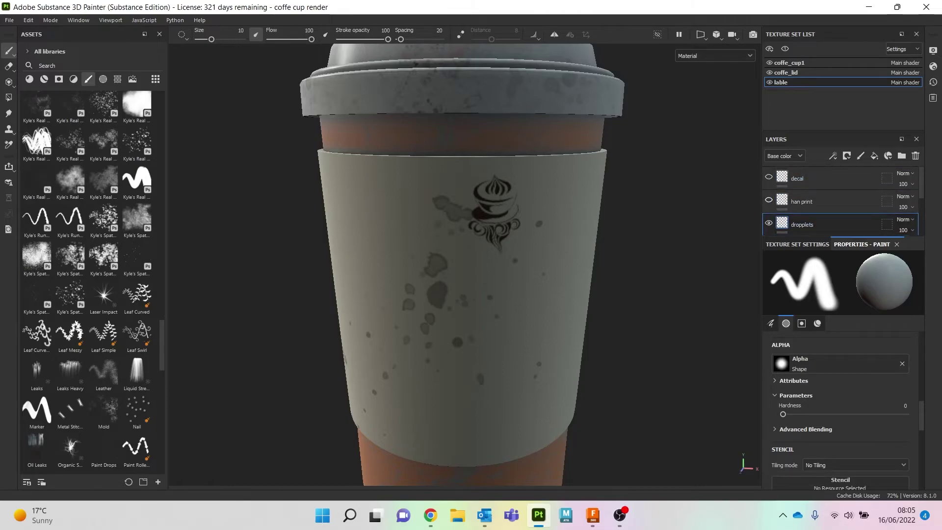
click(769, 200)
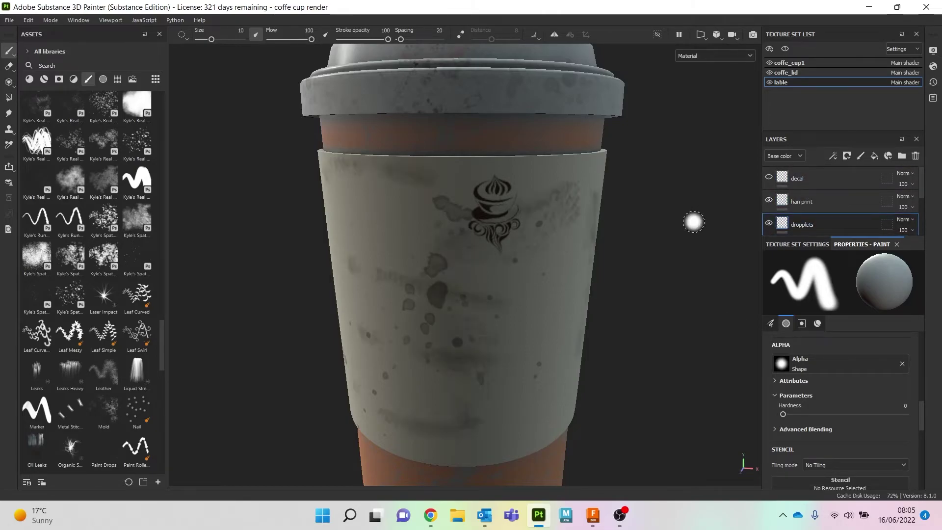
alt+drag(660, 248, 684, 252)
alt+drag(544, 275, 490, 275)
Show the decal layer on the label with the whole cup in view
scroll(569, 291, down, 4)
scroll(613, 290, down, 4)
alt+drag(652, 245, 729, 280)
click(768, 177)
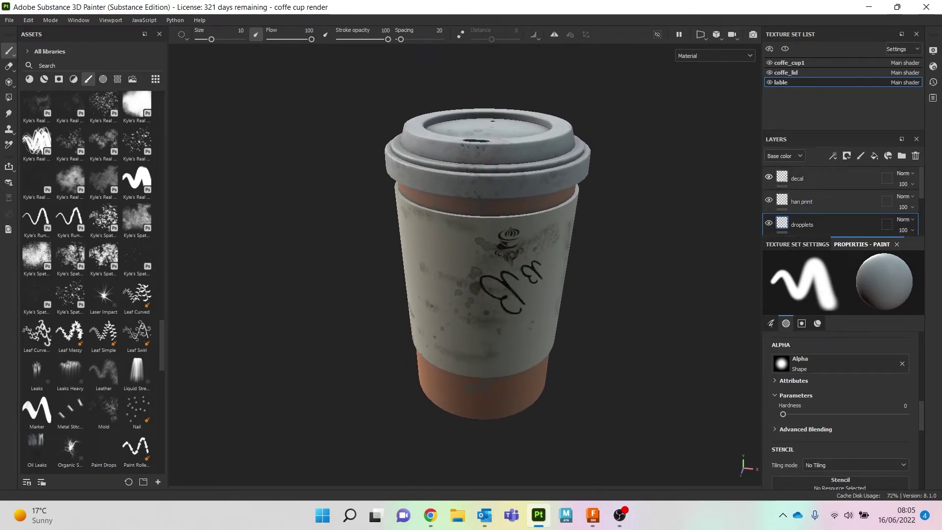
Inspect the label's decal and smudges up close and look through its layer stack down to the Plastic Matte Pure base
alt+drag(593, 308, 578, 335)
scroll(575, 340, up, 4)
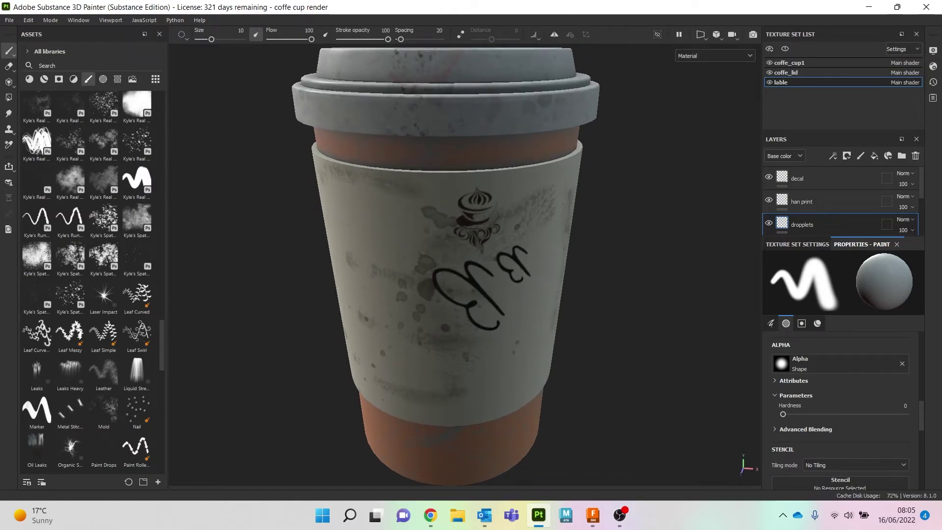
scroll(597, 309, down, 5)
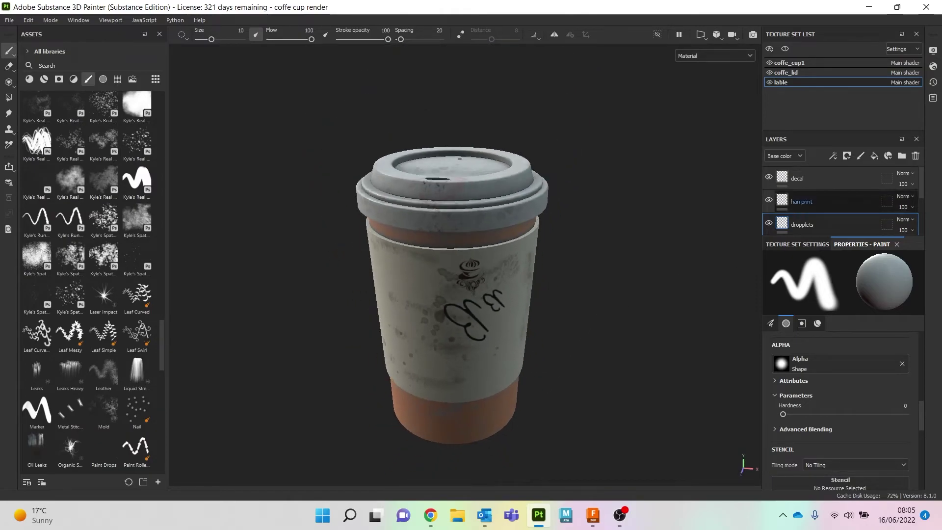
scroll(833, 199, down, 3)
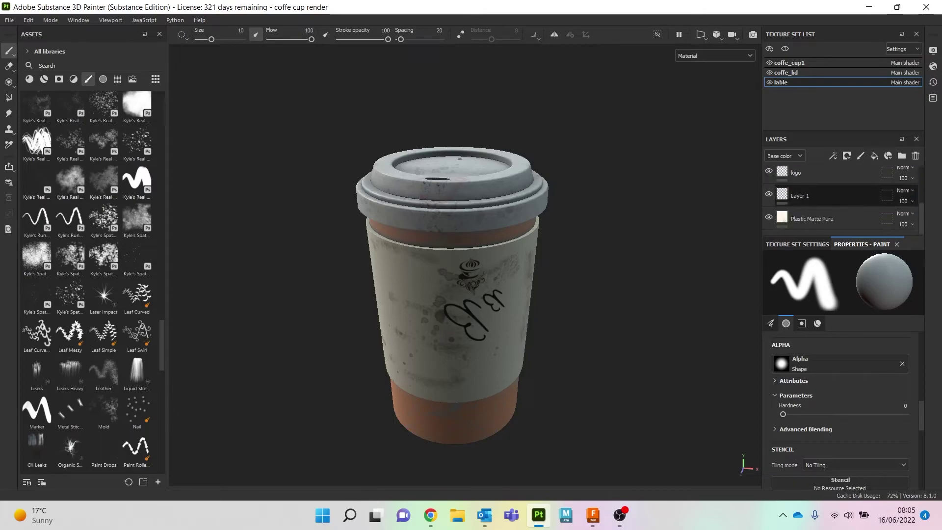
scroll(841, 201, up, 3)
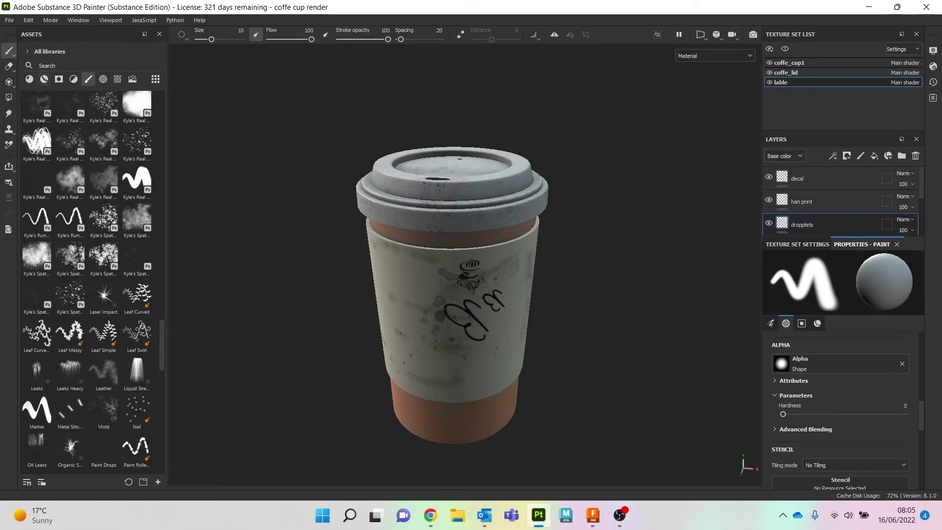
Show the smart materials library and compare the layer stacks of the coffe_cup1, coffe_lid and lable texture sets
click(44, 79)
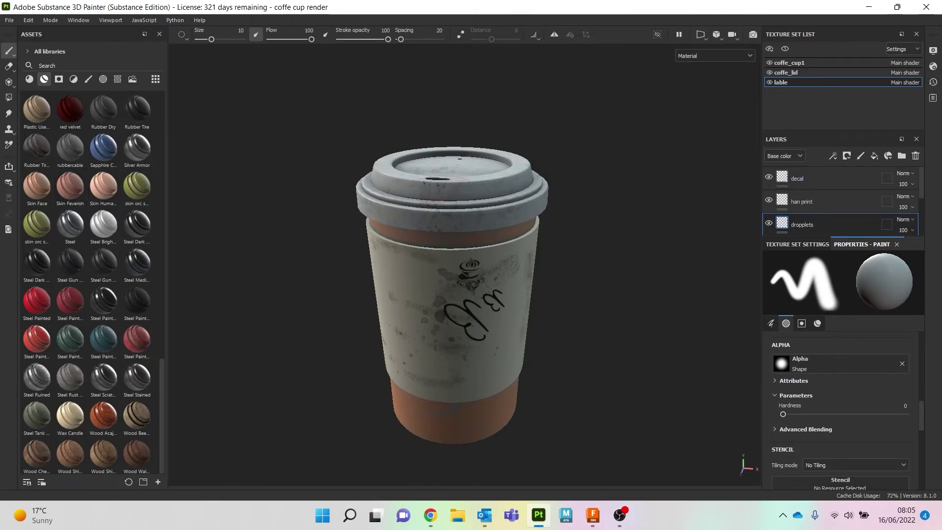
click(804, 63)
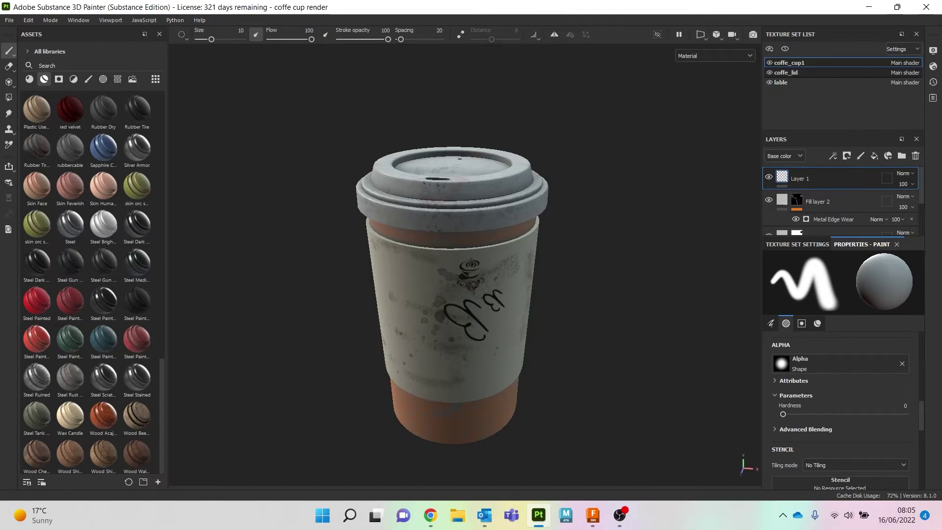
click(804, 72)
click(804, 83)
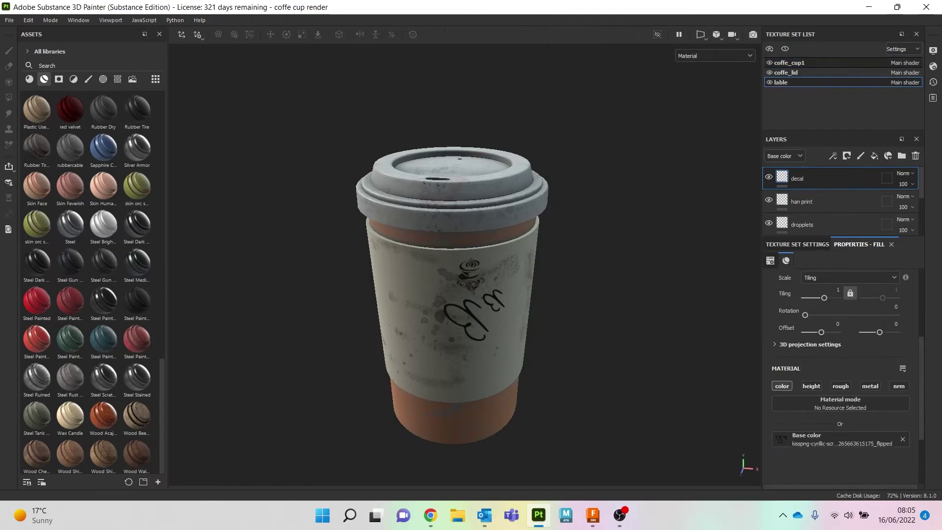
click(805, 63)
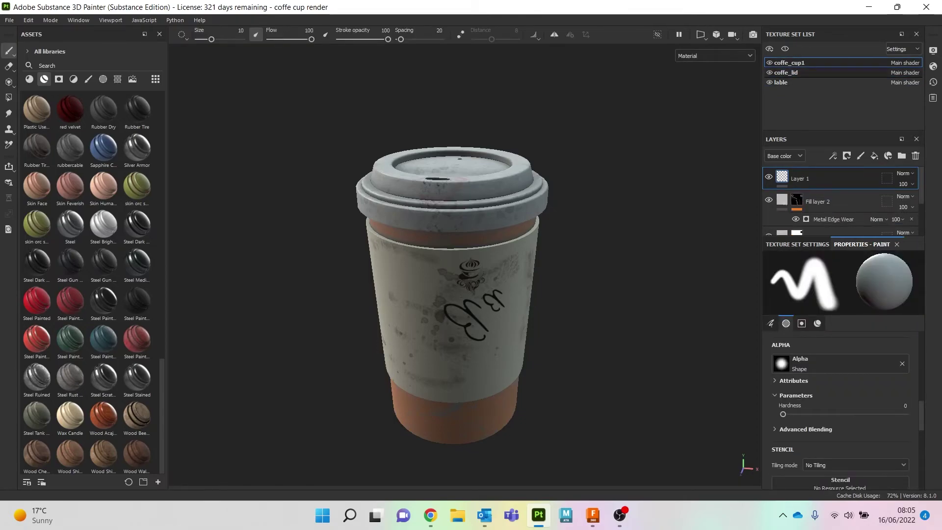
Review the coffe_lid texture set's layers down to its Plastic Matte Pure base with the materials library shown
click(805, 72)
scroll(558, 164, up, 2)
alt+drag(562, 134, 574, 158)
alt+middle_drag(574, 157, 604, 207)
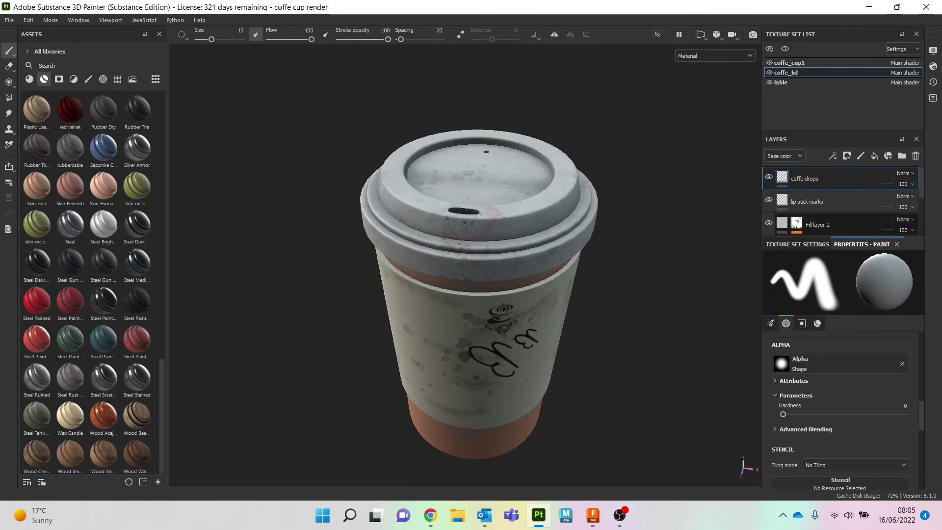
scroll(841, 201, down, 3)
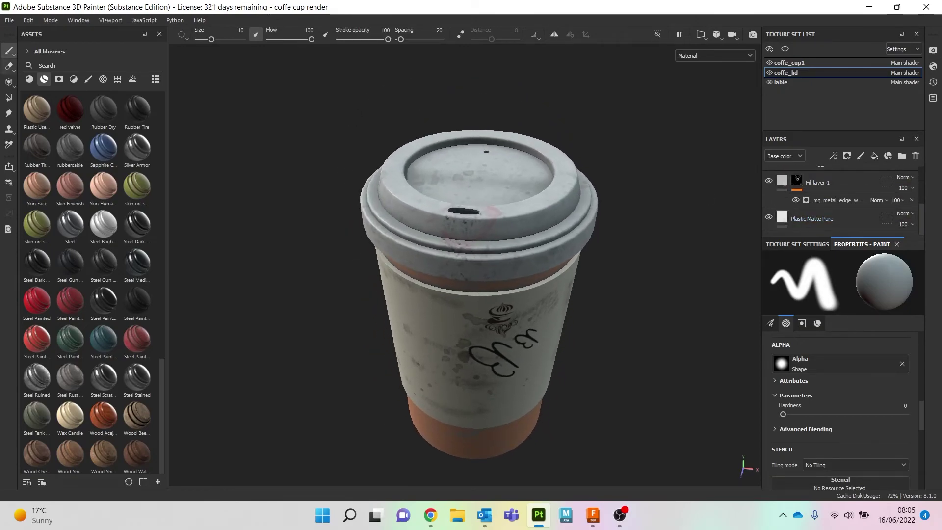
click(29, 79)
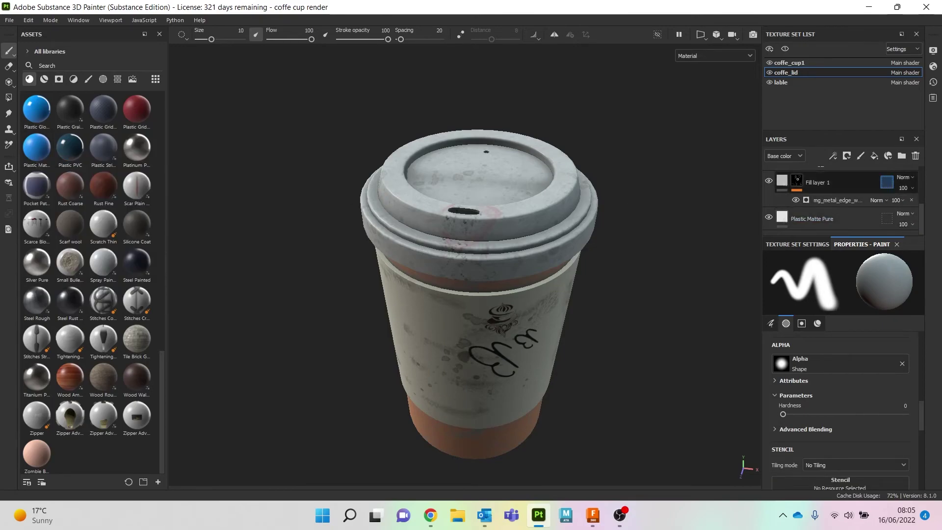
drag(797, 180, 797, 181)
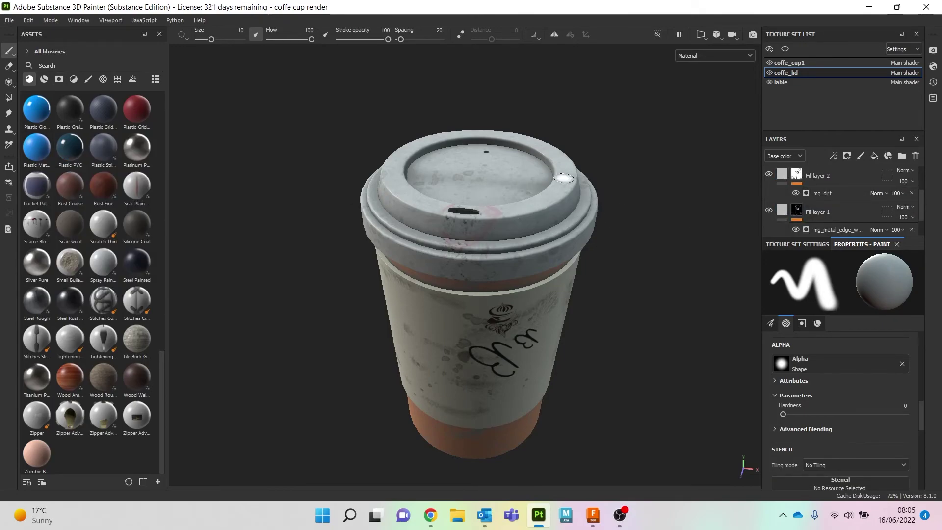
Examine the drops and lipstick marks on the lid up close and present the whole finished cup from the front
scroll(905, 206, up, 2)
scroll(502, 172, up, 5)
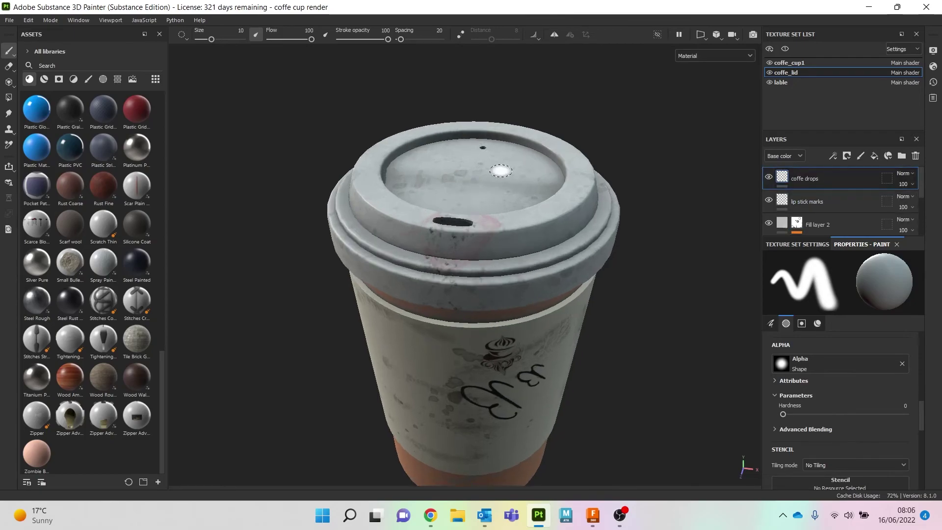
scroll(497, 200, down, 6)
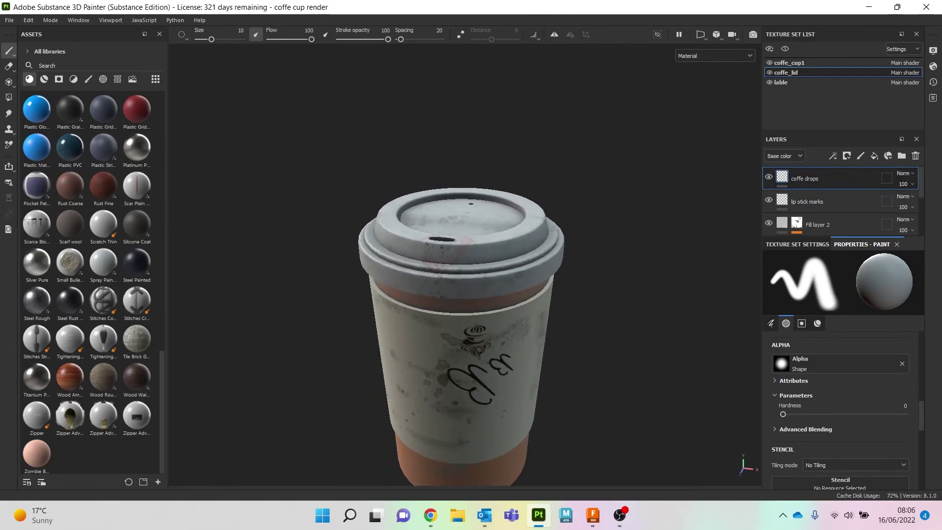
alt+drag(532, 243, 618, 265)
alt+middle_drag(619, 265, 578, 265)
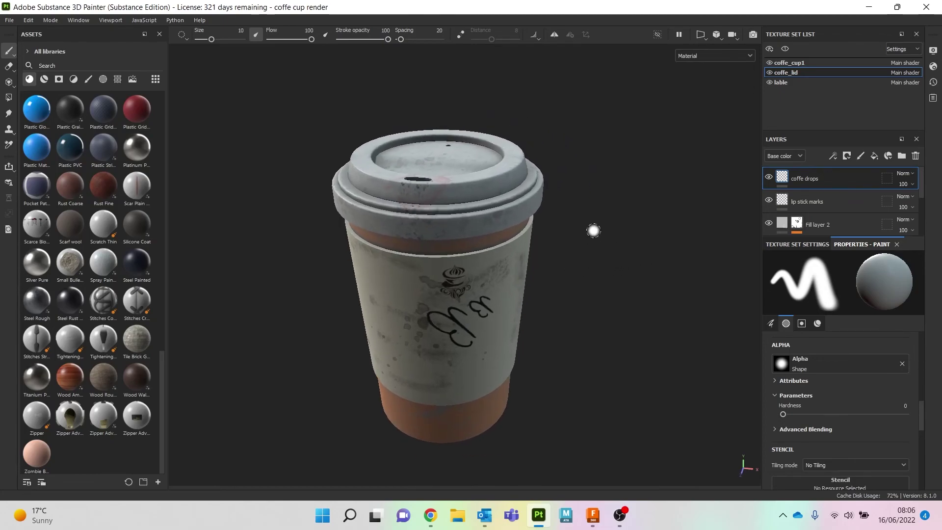